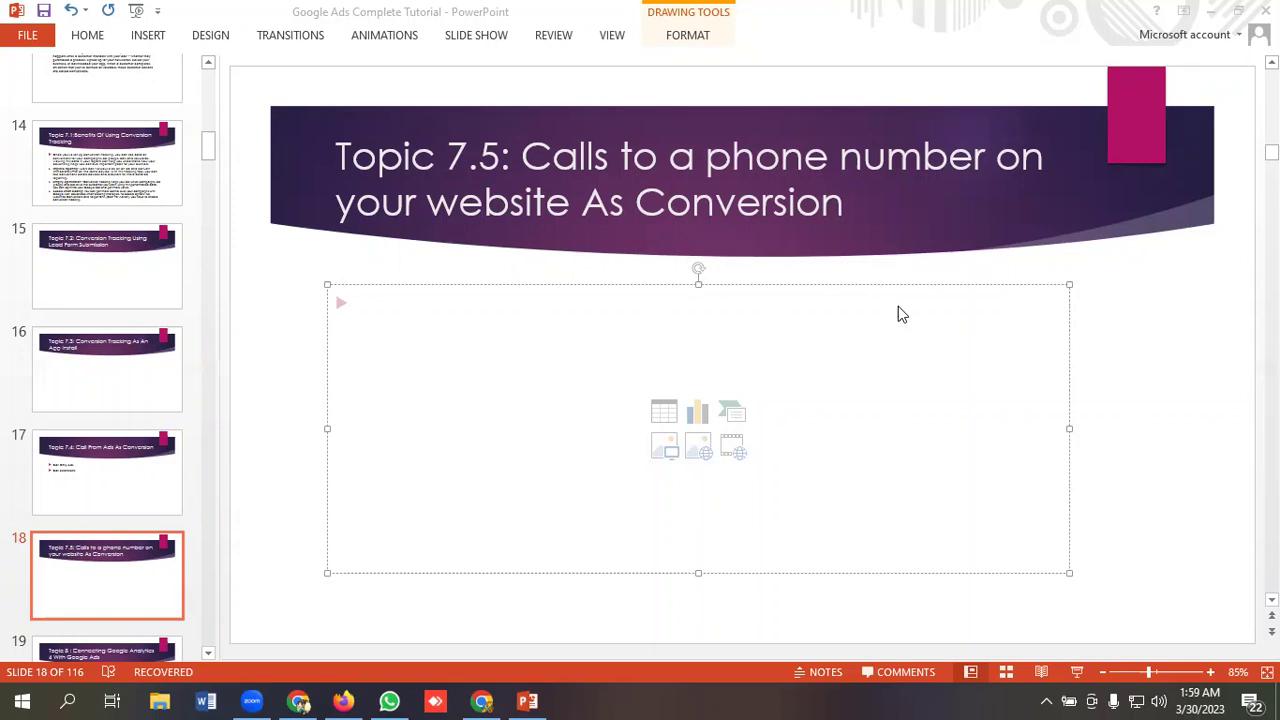
Switch to Google Ads in Chrome and start a new conversion action from the Conversions summary.
click(482, 701)
scroll(700, 318, up, 1)
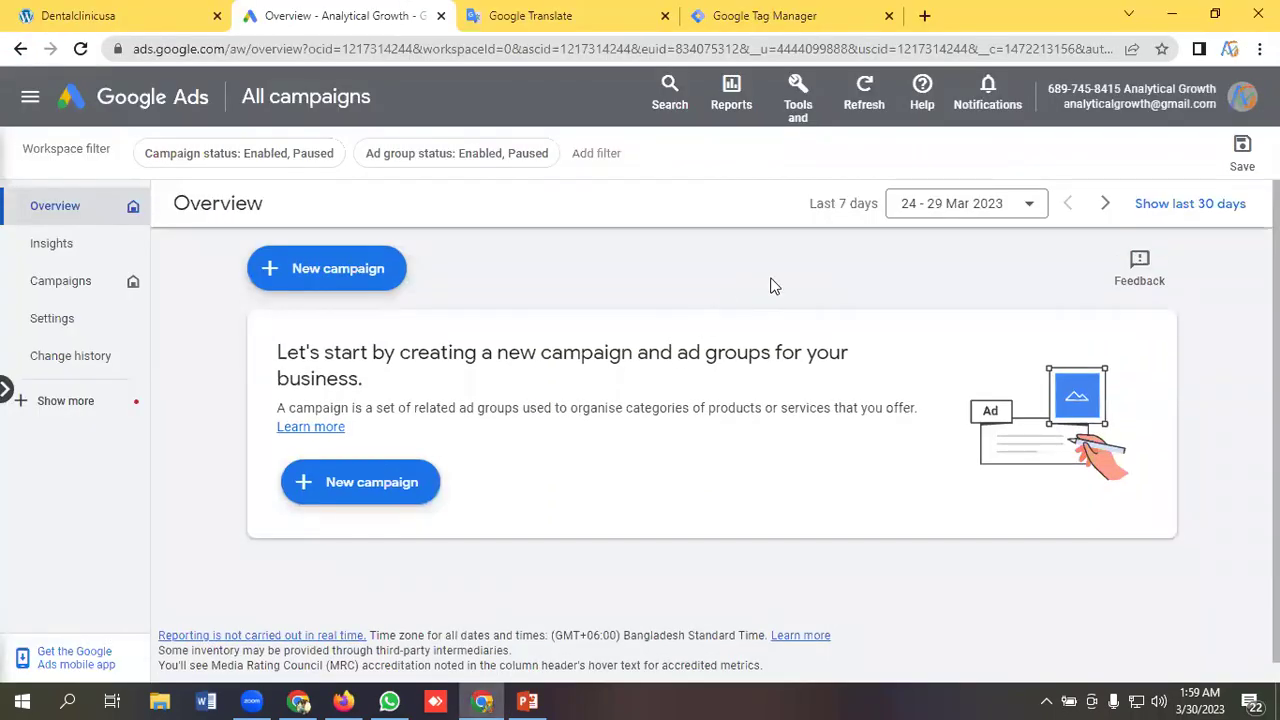
click(795, 95)
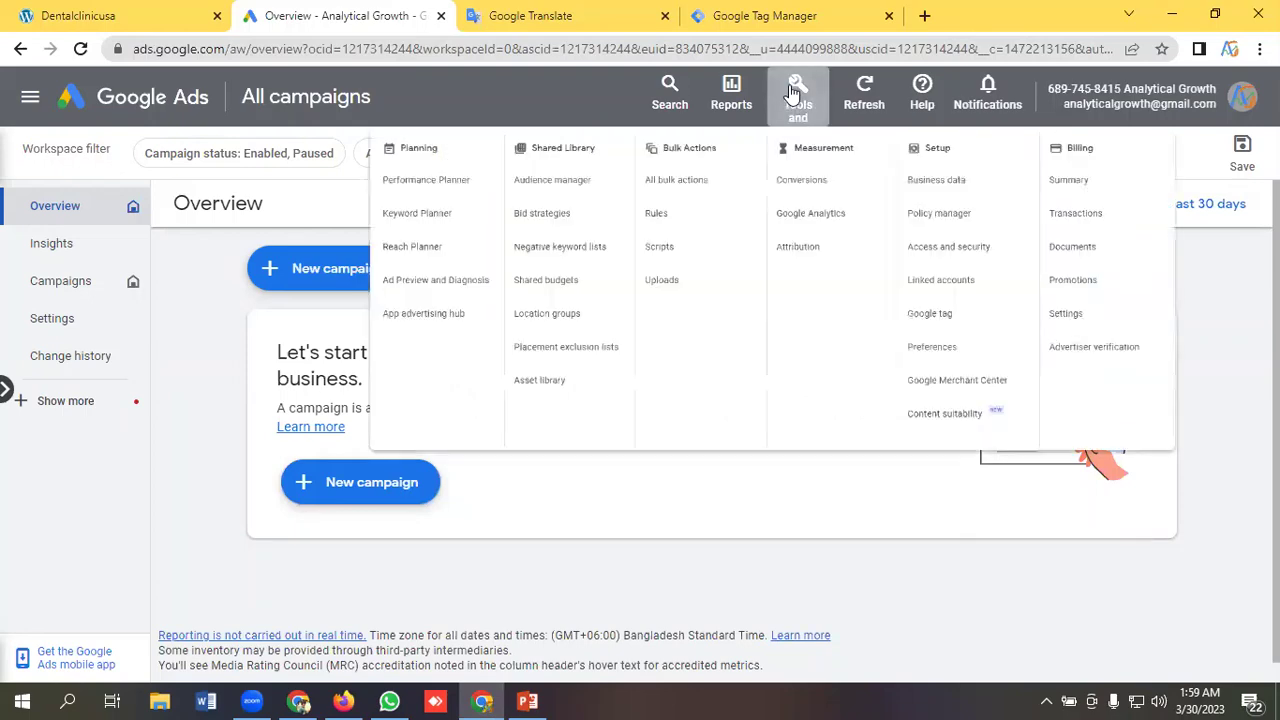
click(637, 213)
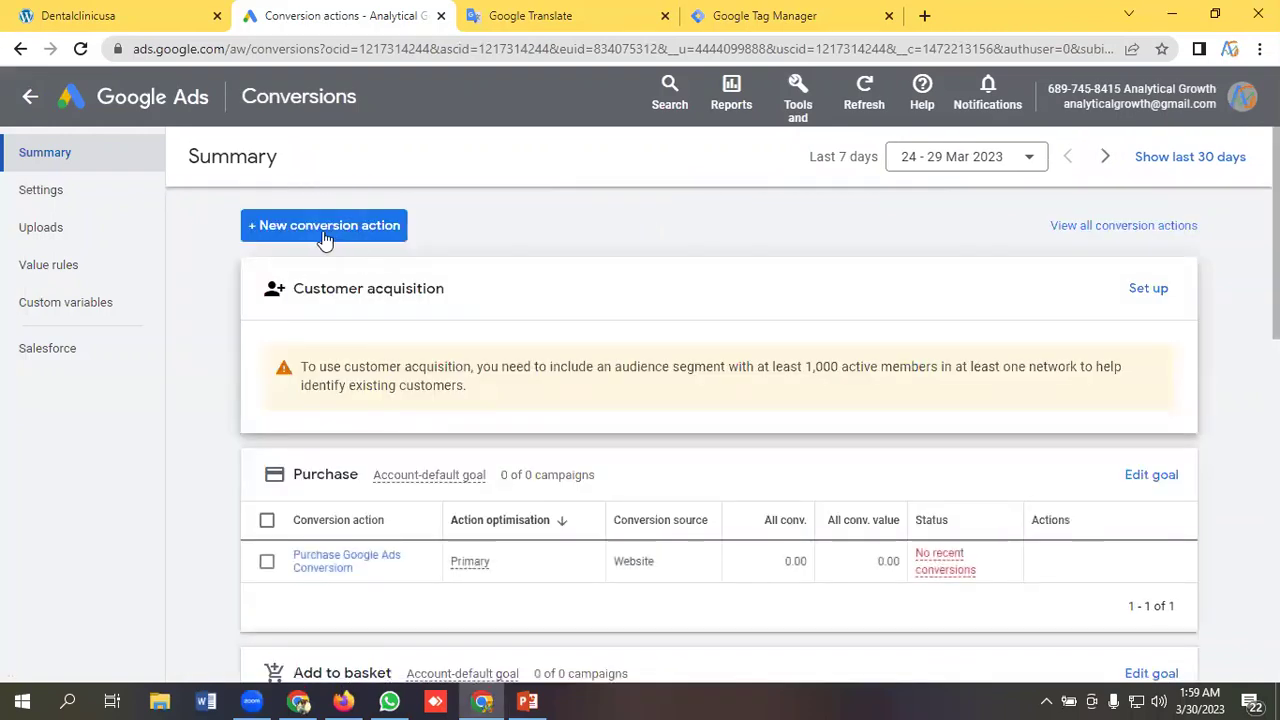
click(340, 228)
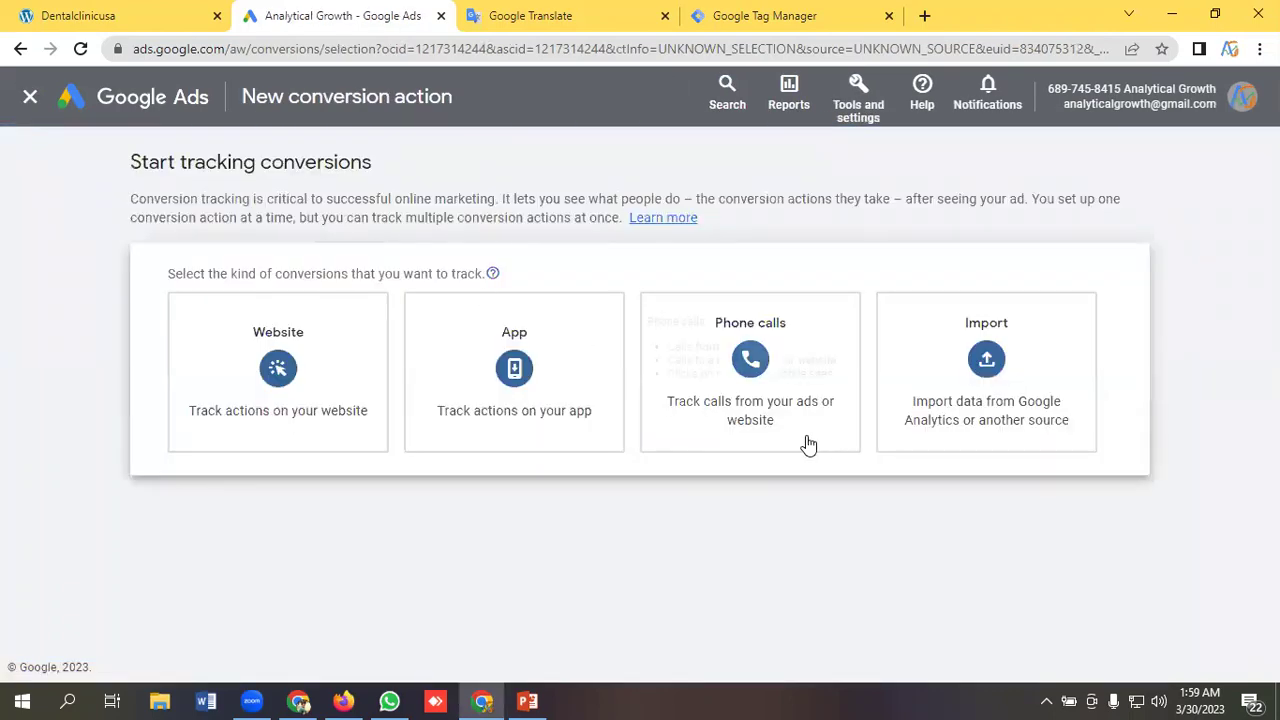
Choose Phone calls as the conversion kind, with calls to a phone number on your website as the source, and continue.
click(758, 366)
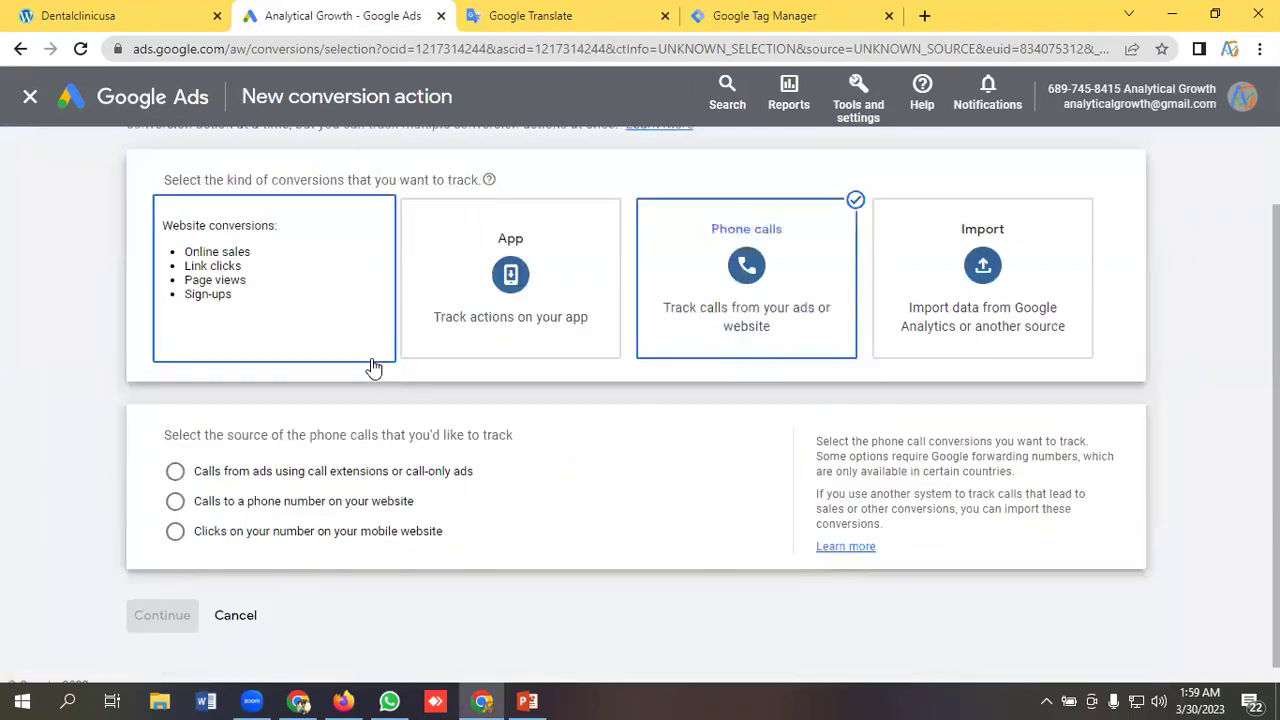
scroll(175, 483, down, 2)
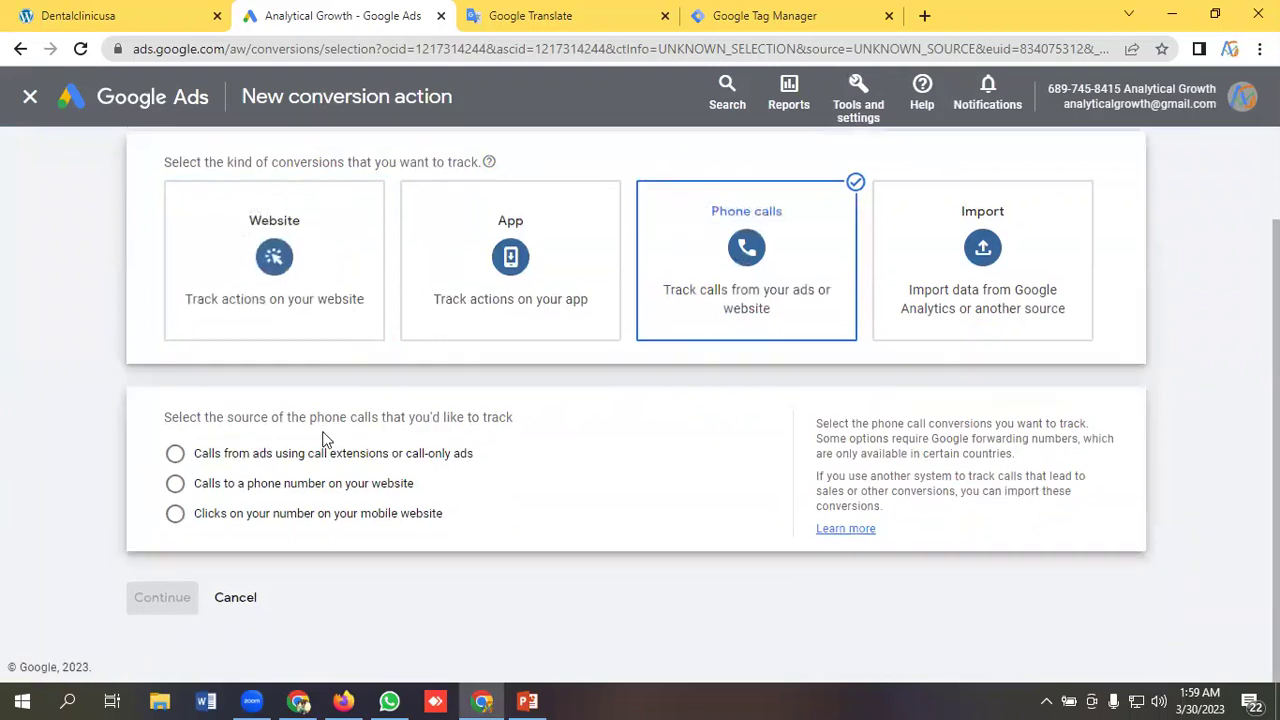
click(175, 483)
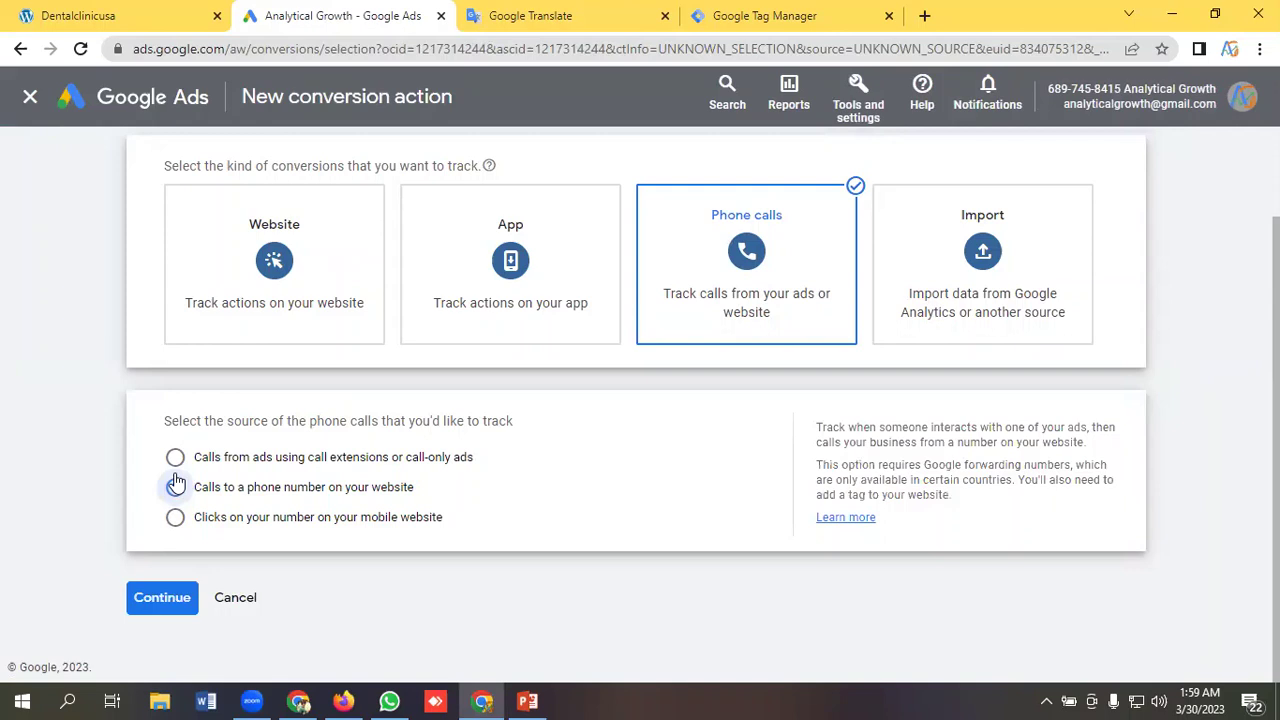
click(160, 600)
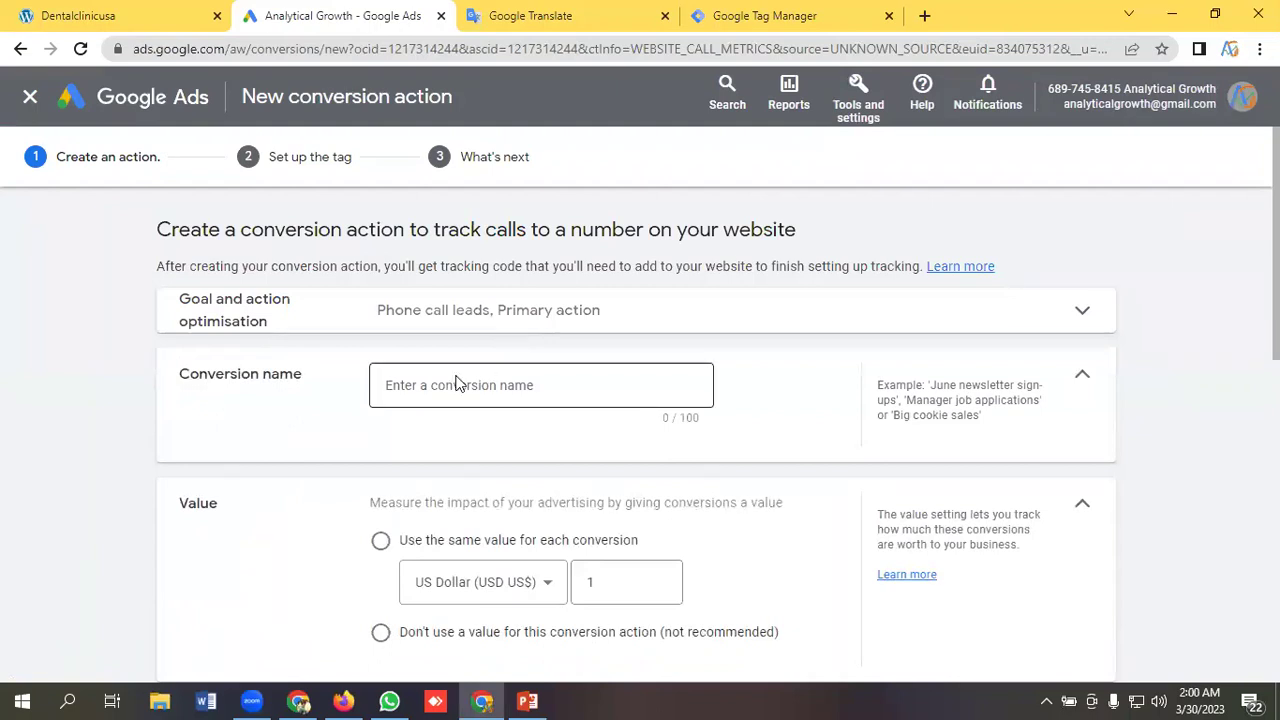
Name the conversion action "Phone Calls To A Website".
scroll(431, 370, down, 1)
click(431, 295)
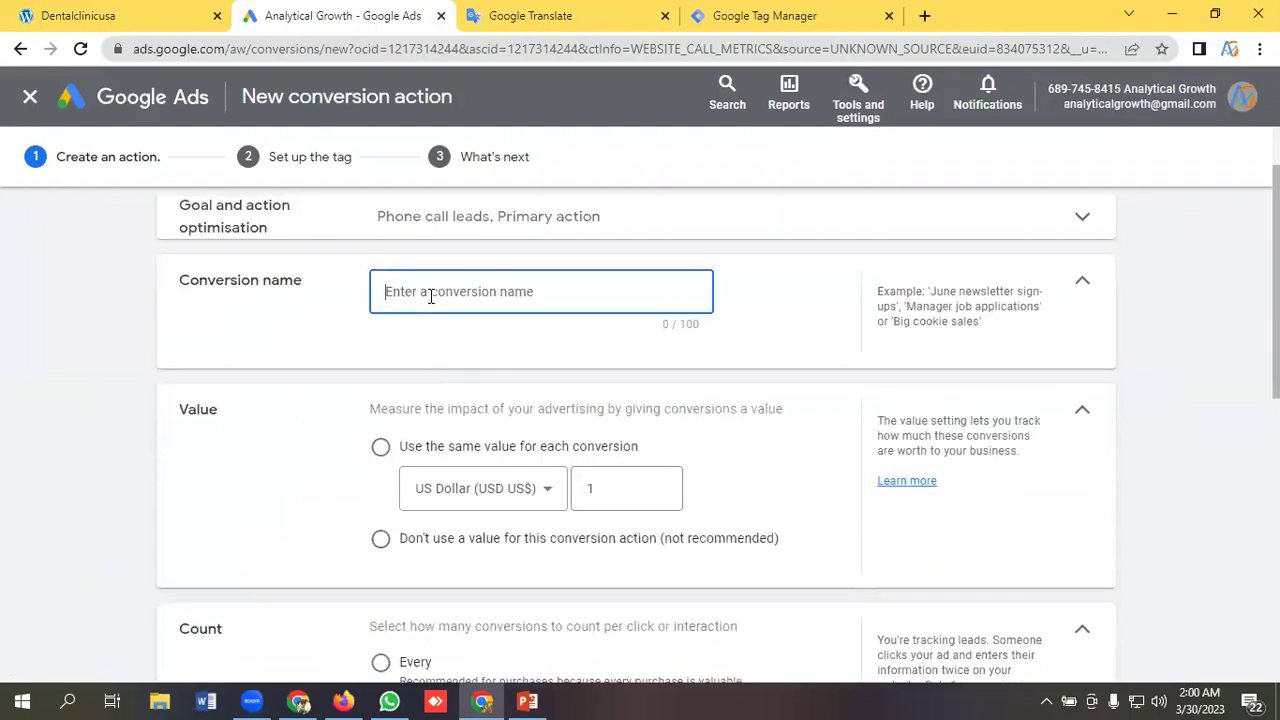
text(Phon)
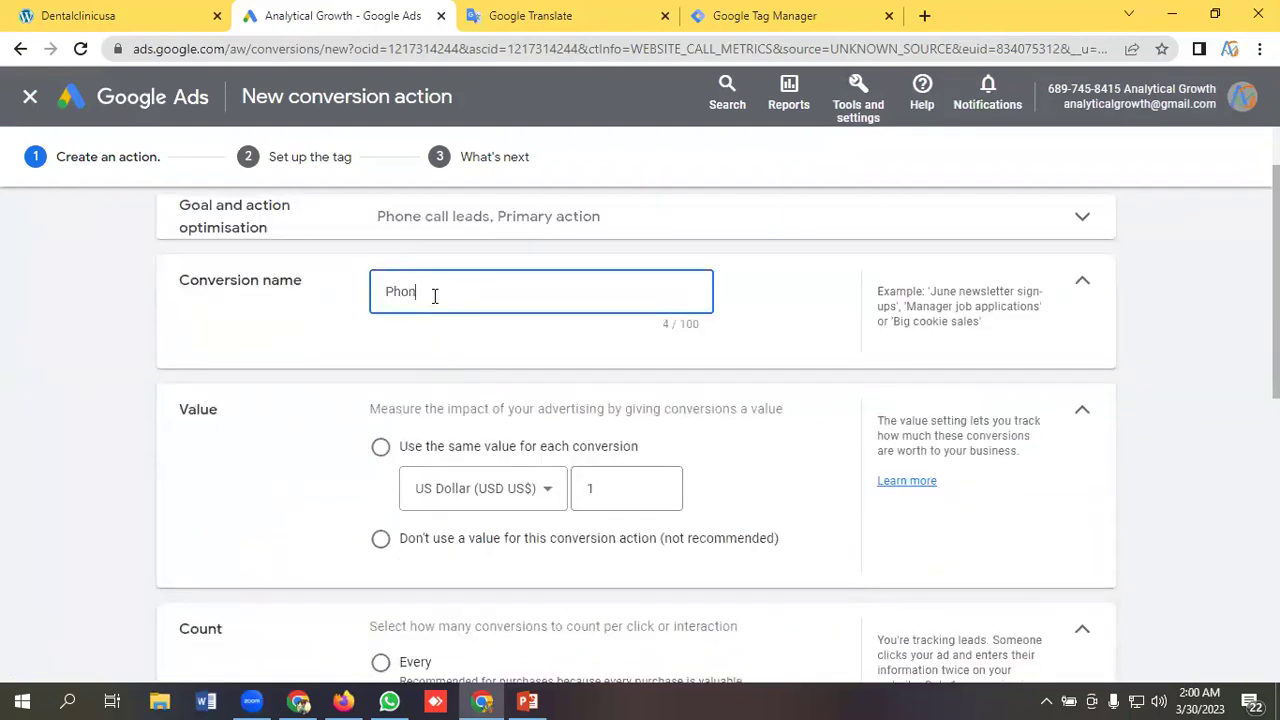
text(e Crlls To A Websi)
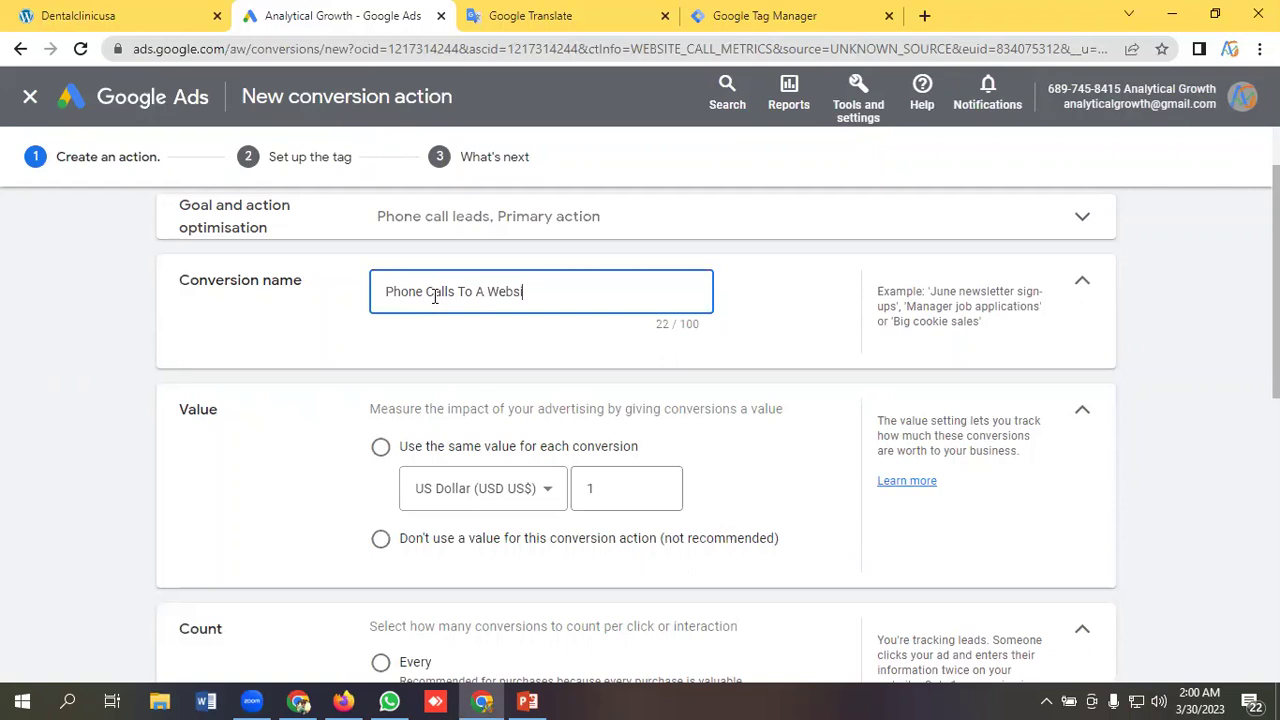
text(te)
Set the conversion action to not use a value.
scroll(572, 292, down, 1)
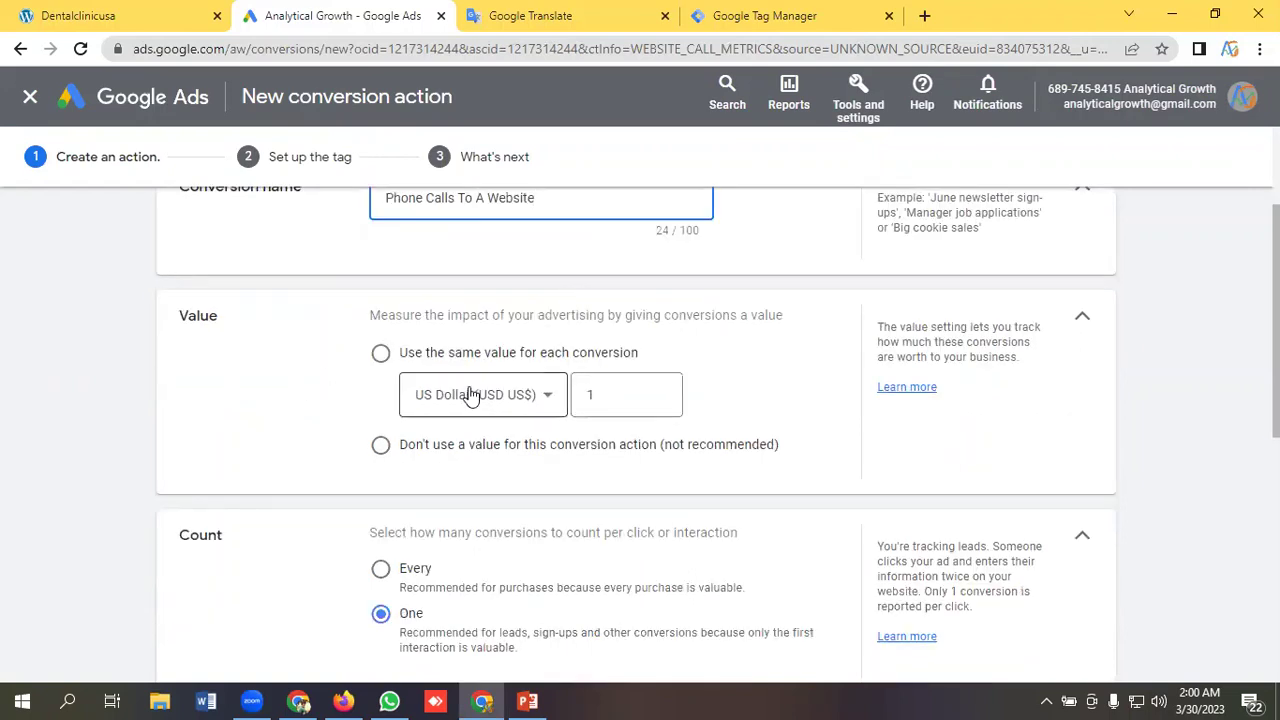
scroll(560, 393, down, 1)
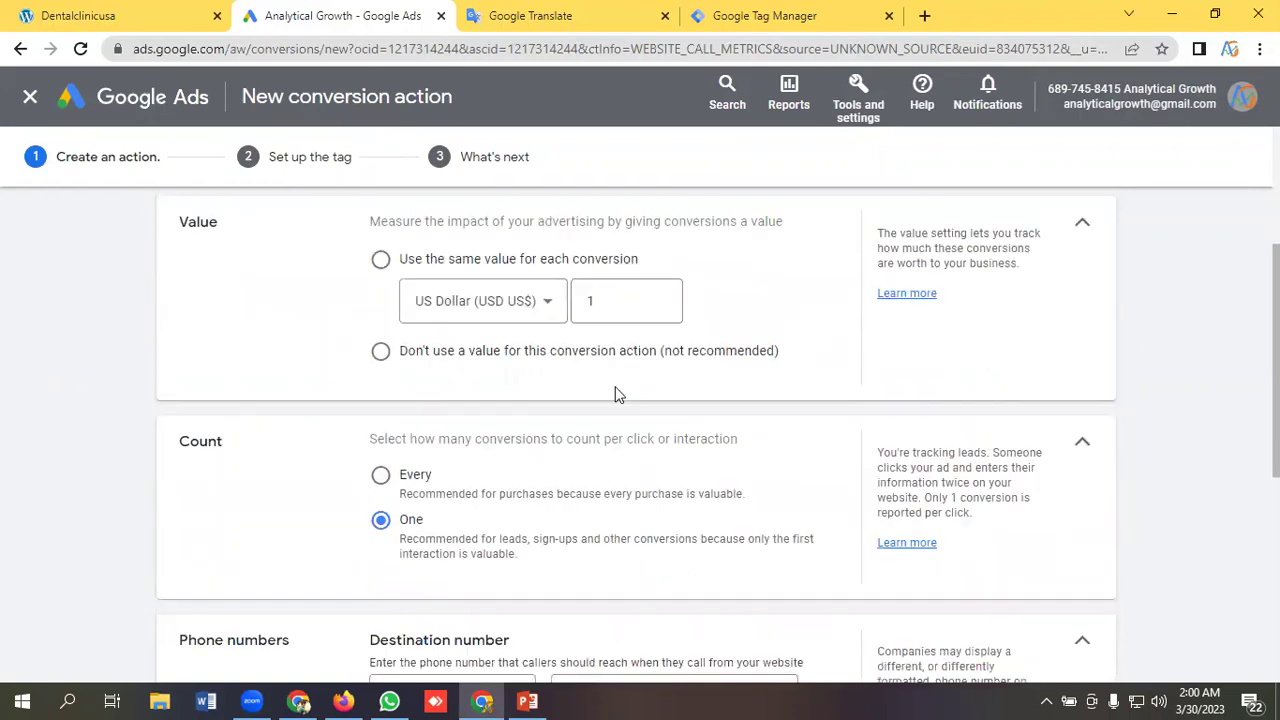
click(381, 352)
scroll(500, 357, down, 2)
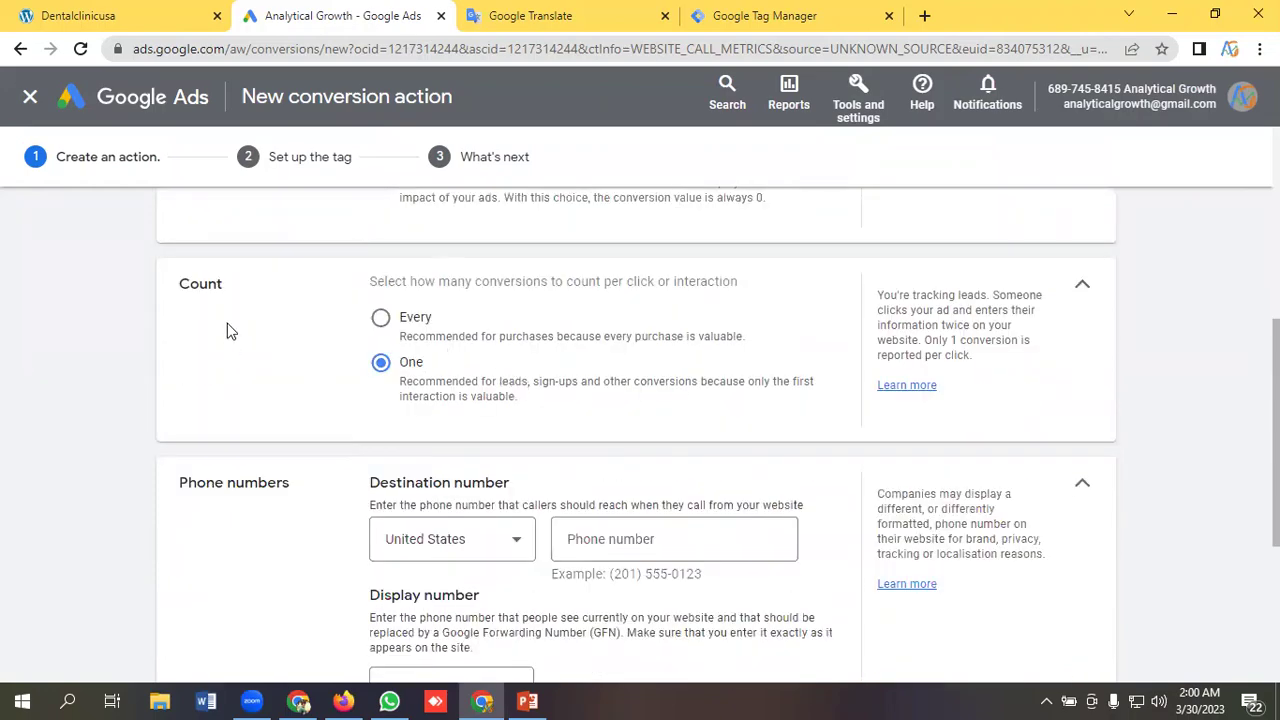
scroll(476, 377, down, 2)
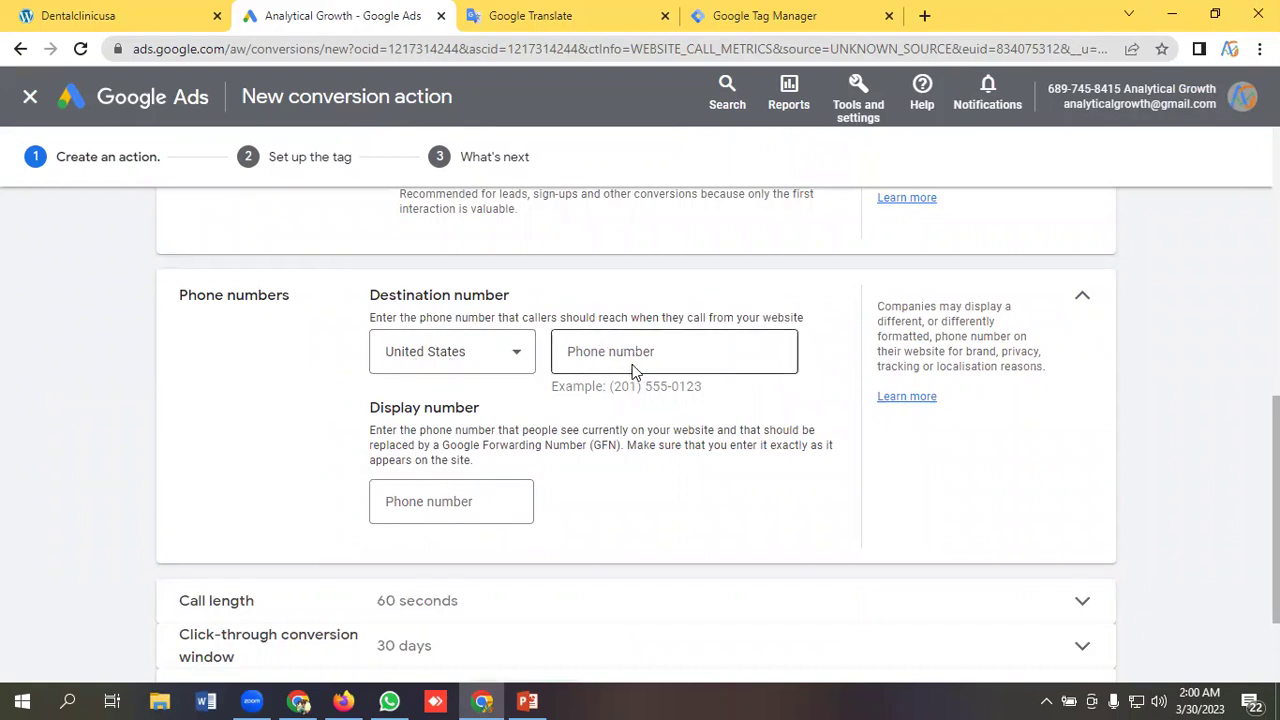
Examine the dental clinic website for the phone numbers it displays in the call banner and the footer.
click(113, 13)
scroll(697, 412, up, 3)
scroll(697, 412, down, 3)
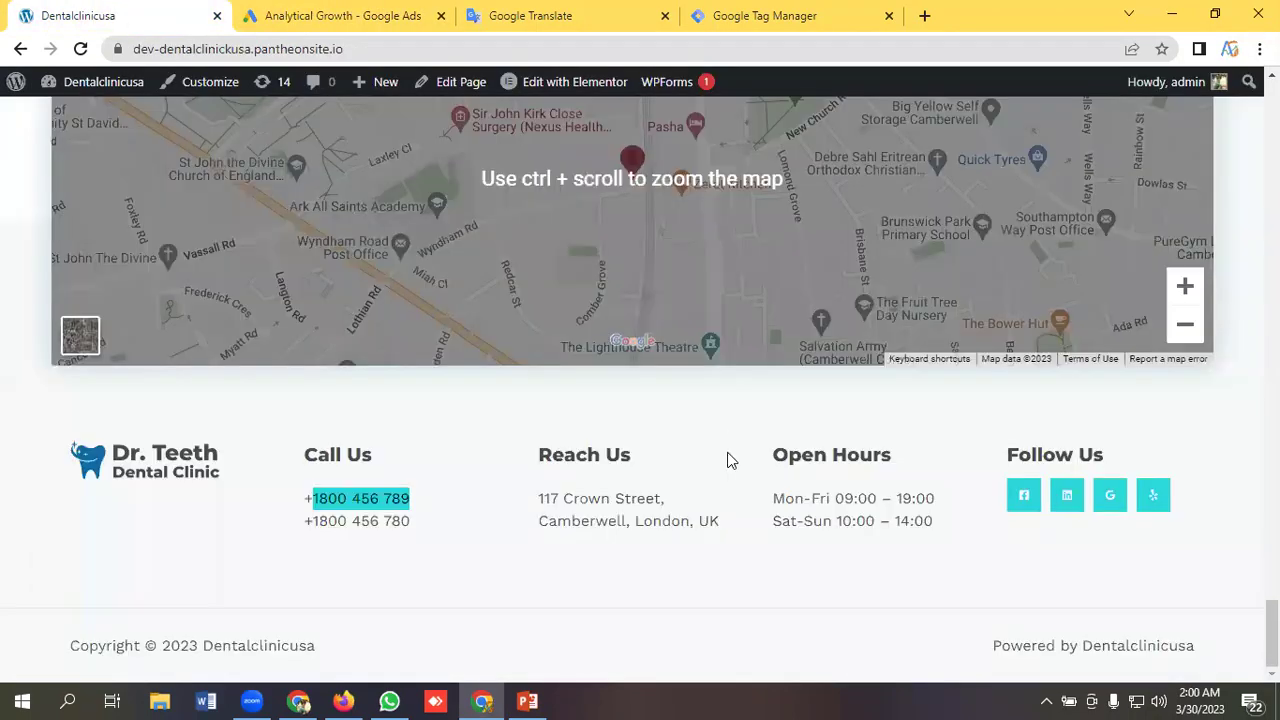
scroll(727, 460, up, 5)
scroll(722, 458, up, 5)
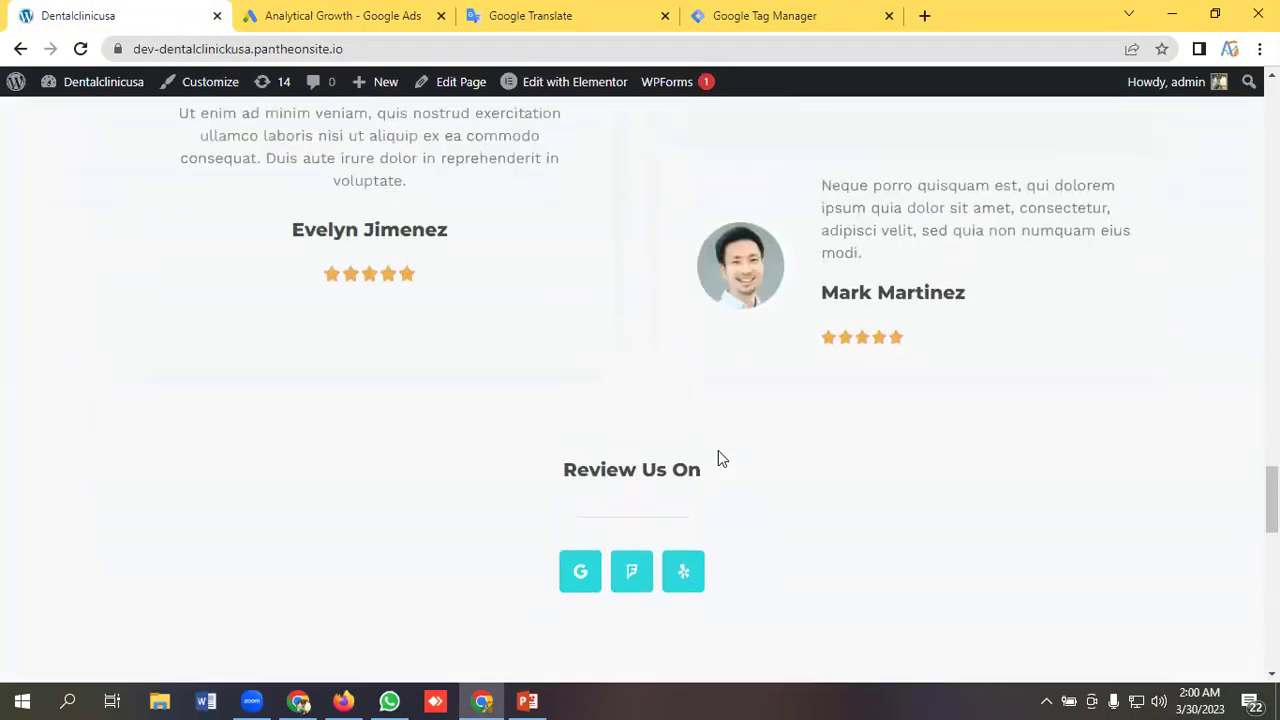
scroll(720, 456, up, 10)
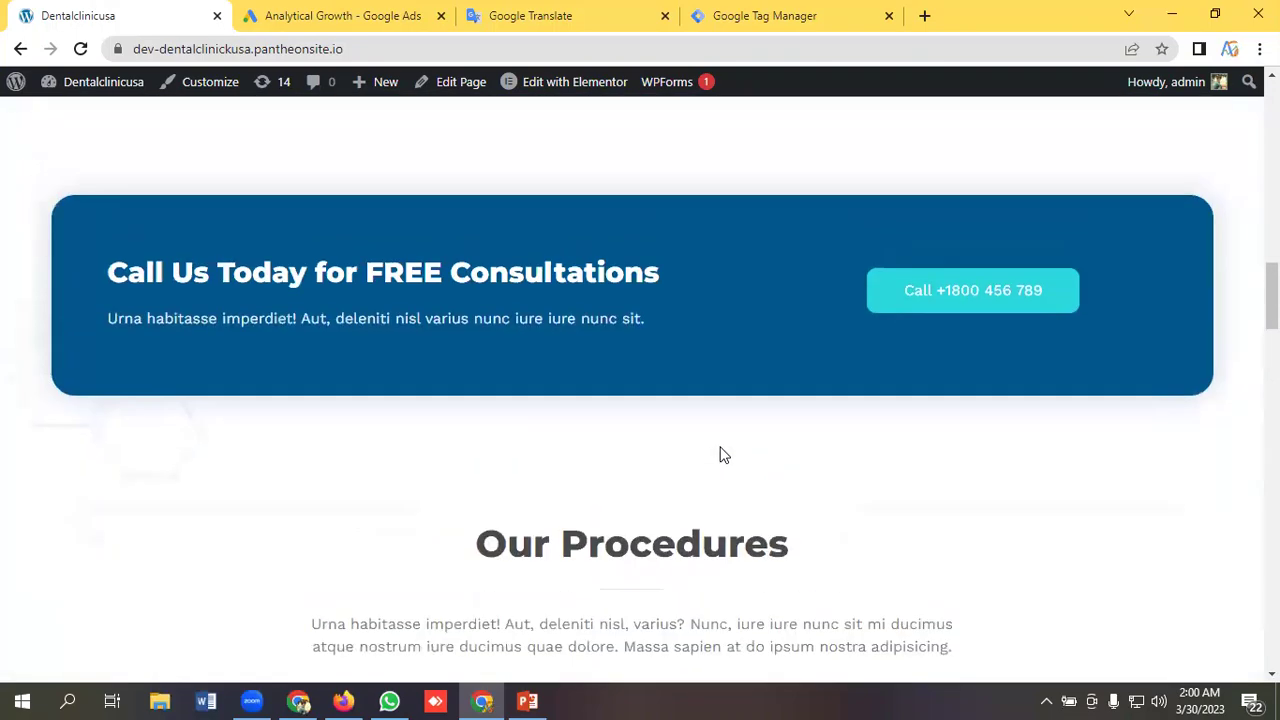
scroll(323, 391, down, 8)
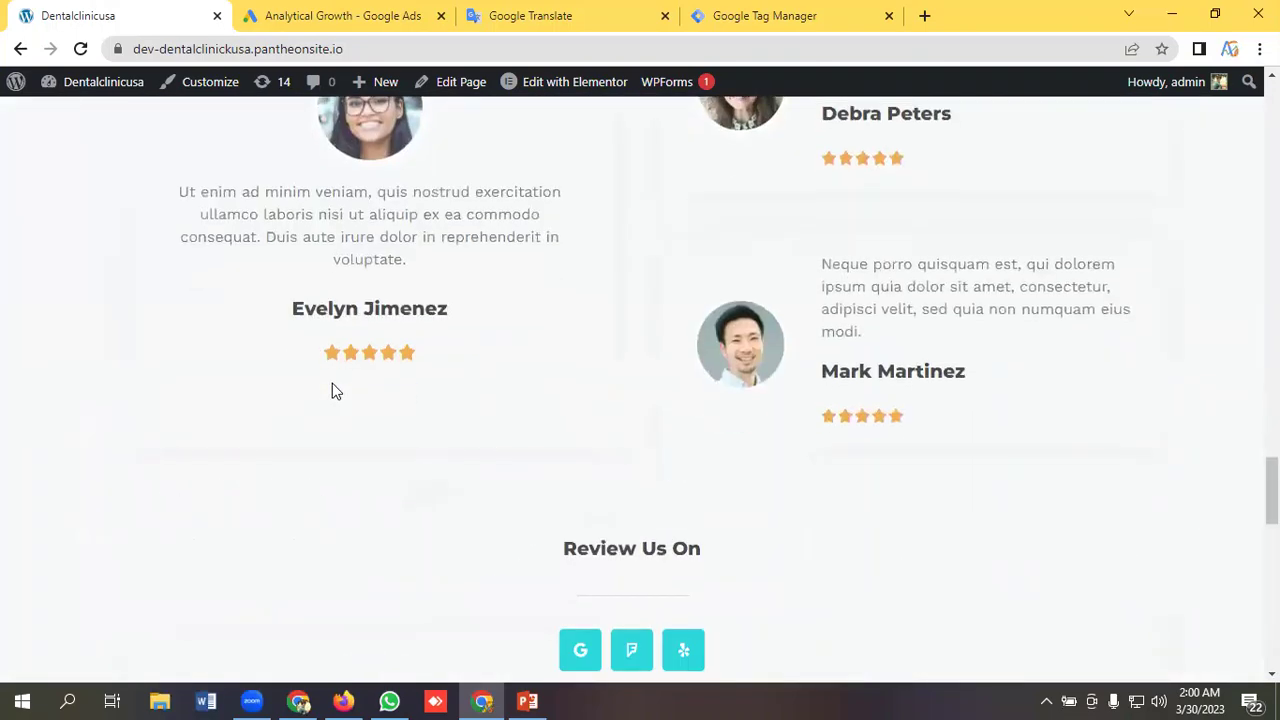
scroll(332, 383, down, 6)
scroll(185, 410, down, 3)
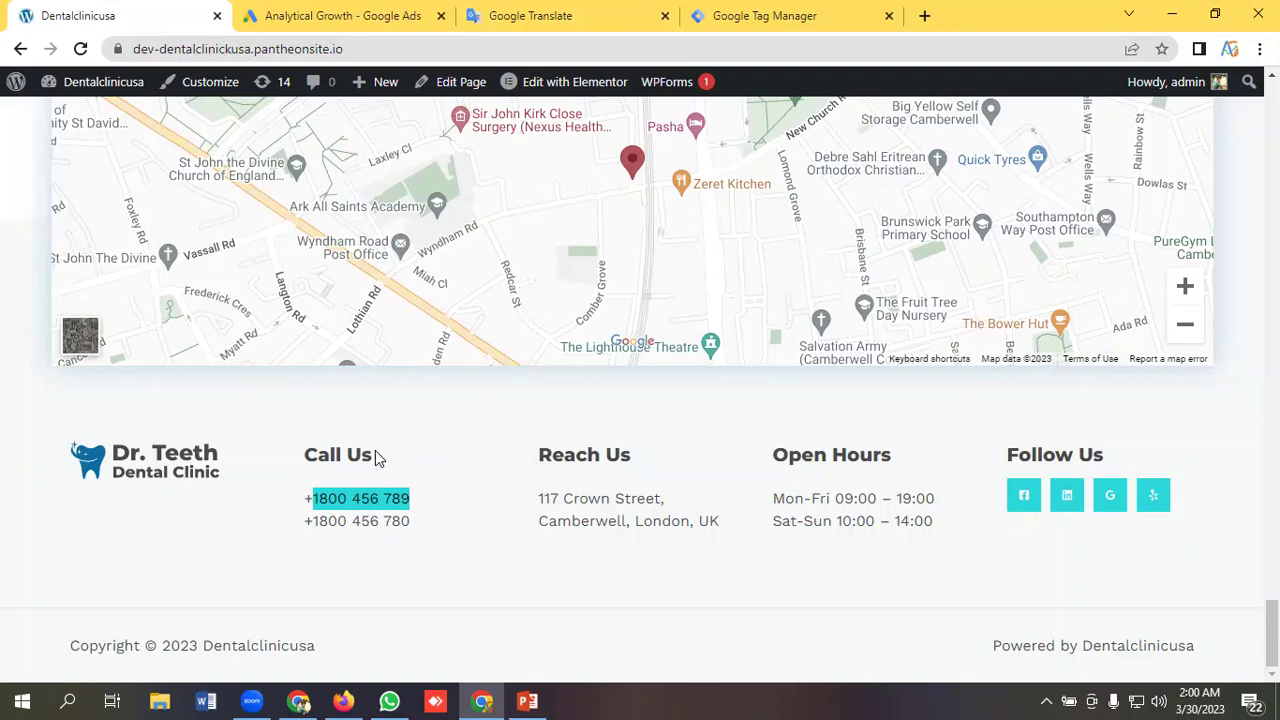
Copy the phone number from the Google Translate page and enter it as the United States destination number in Google Ads.
click(535, 15)
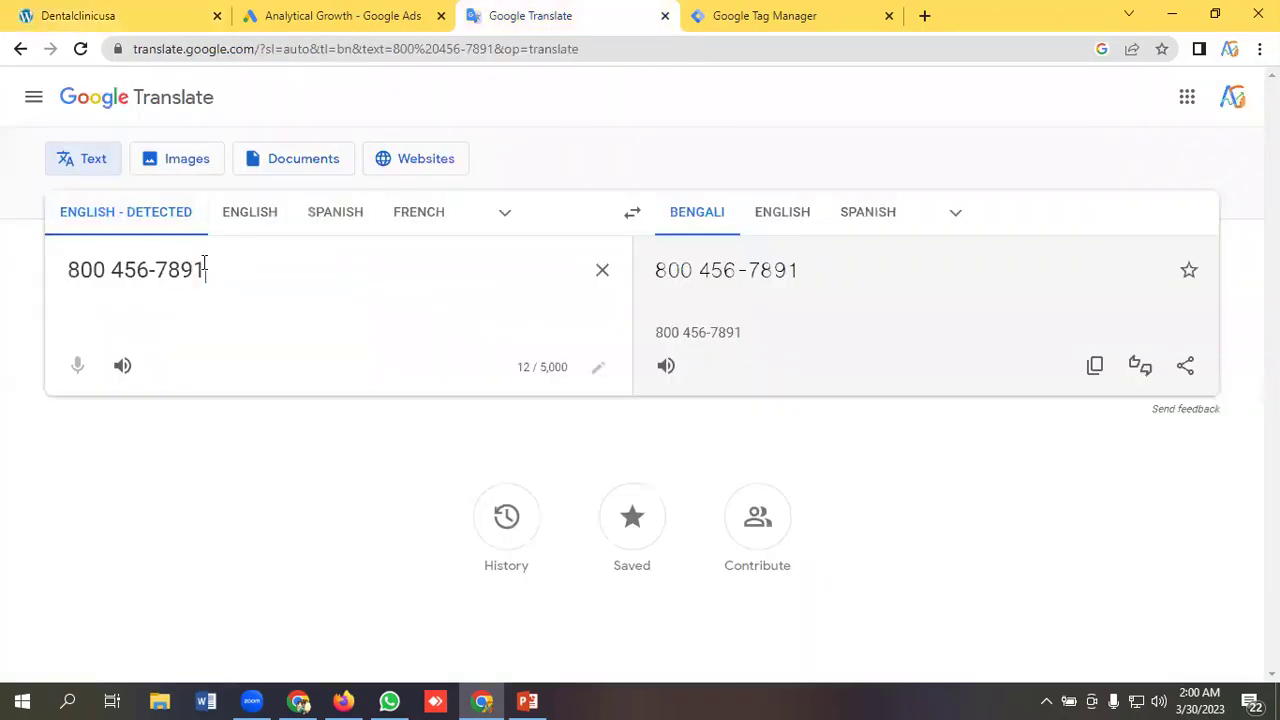
drag(205, 268, 3, 270)
key(ctrl+c)
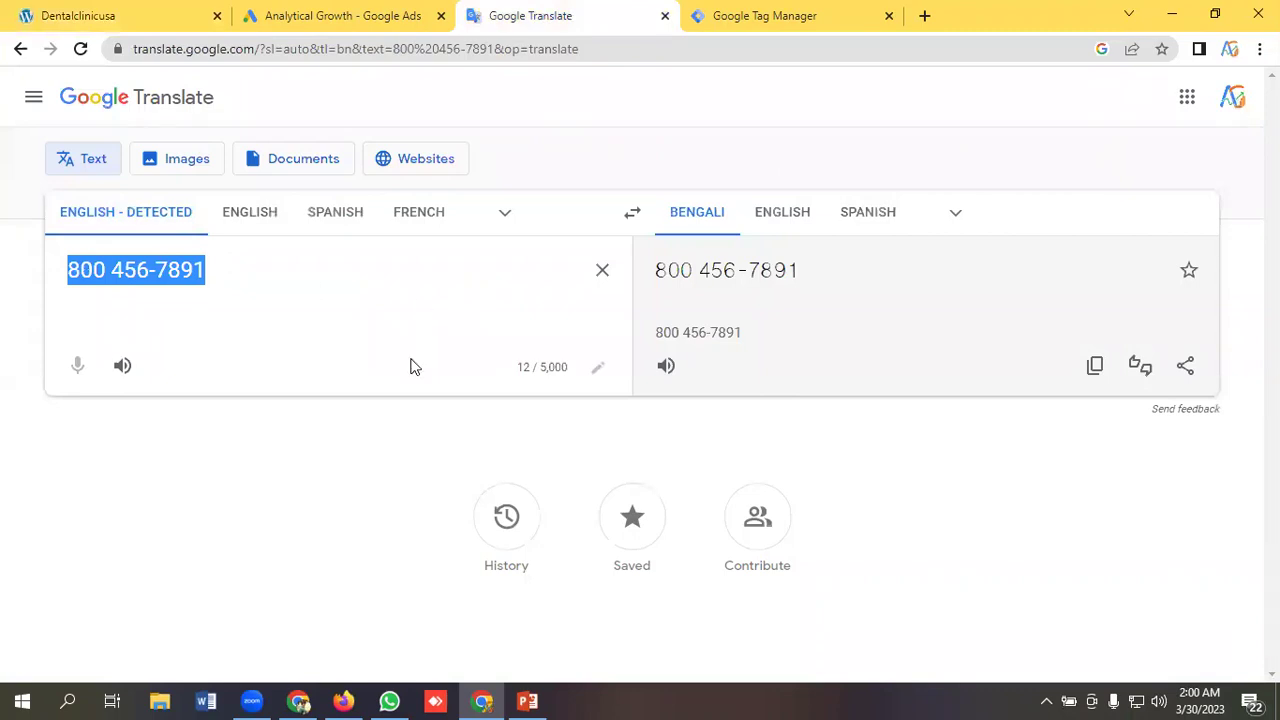
click(313, 7)
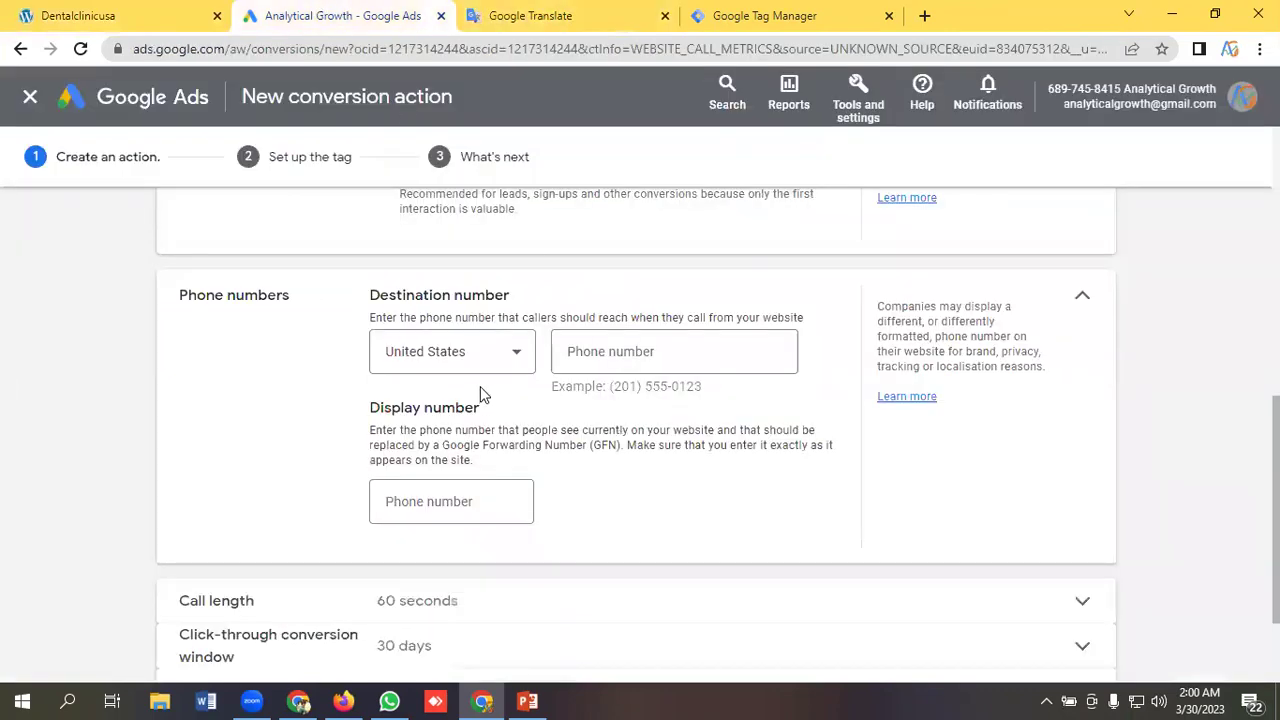
click(611, 345)
key(ctrl+v)
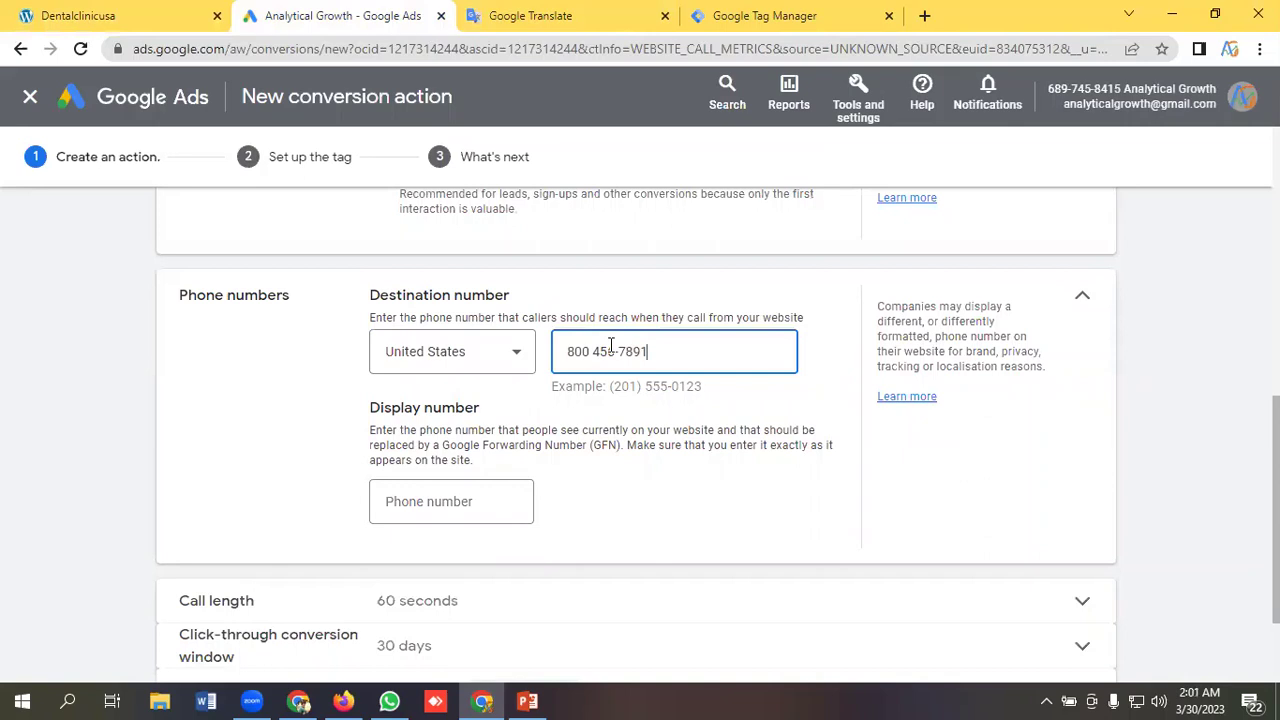
Enter the same copied phone number as the display number.
scroll(600, 380, down, 1)
click(412, 410)
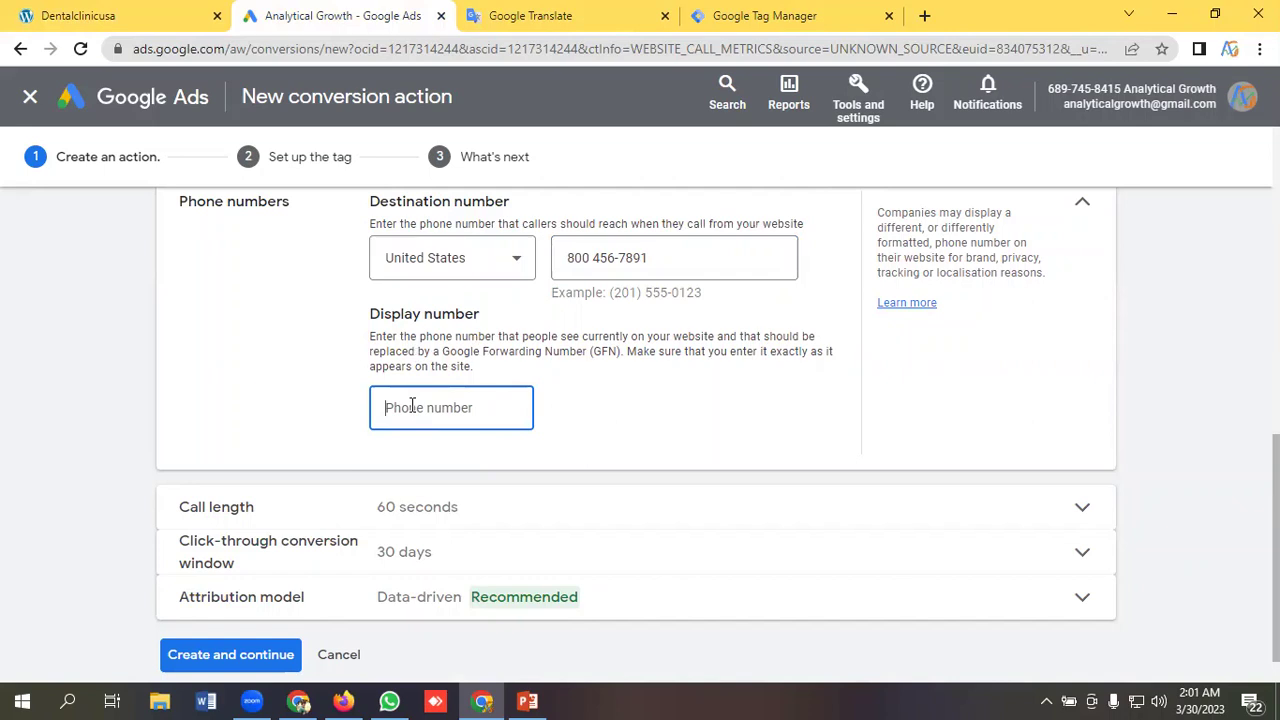
key(ctrl+v)
scroll(491, 400, down, 1)
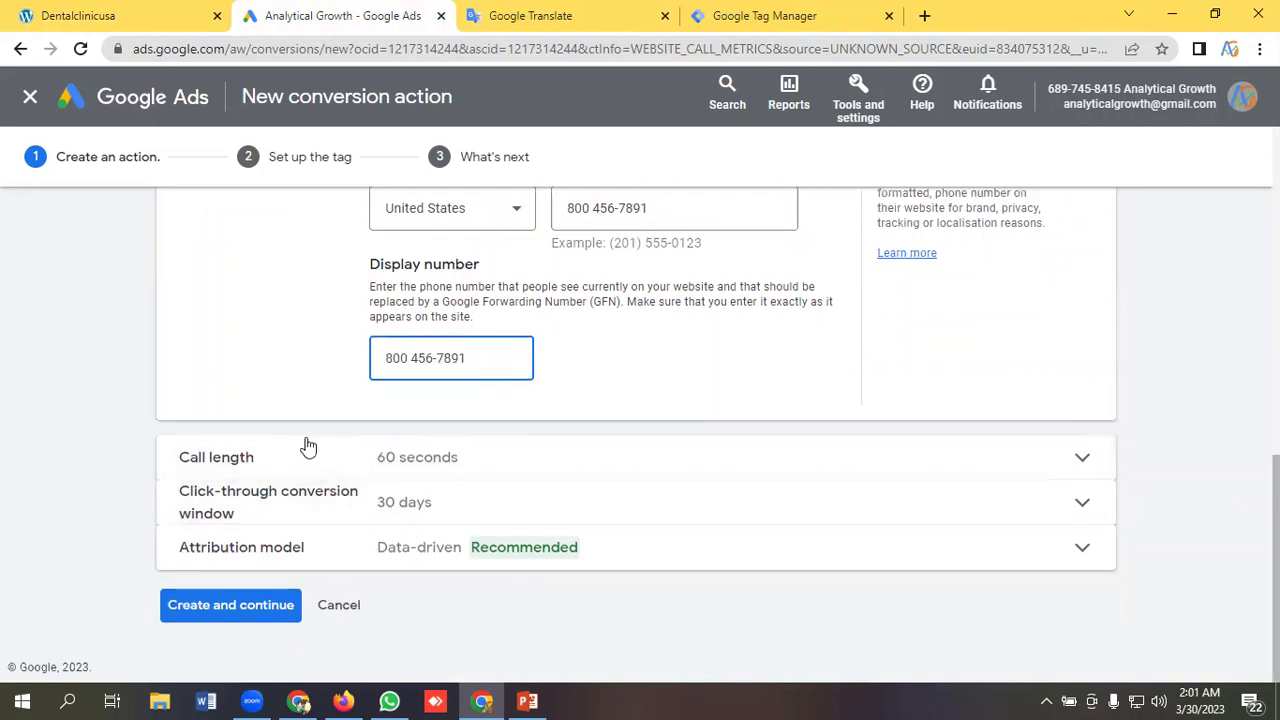
Set the minimum call length that counts as a conversion to 30 seconds.
click(443, 460)
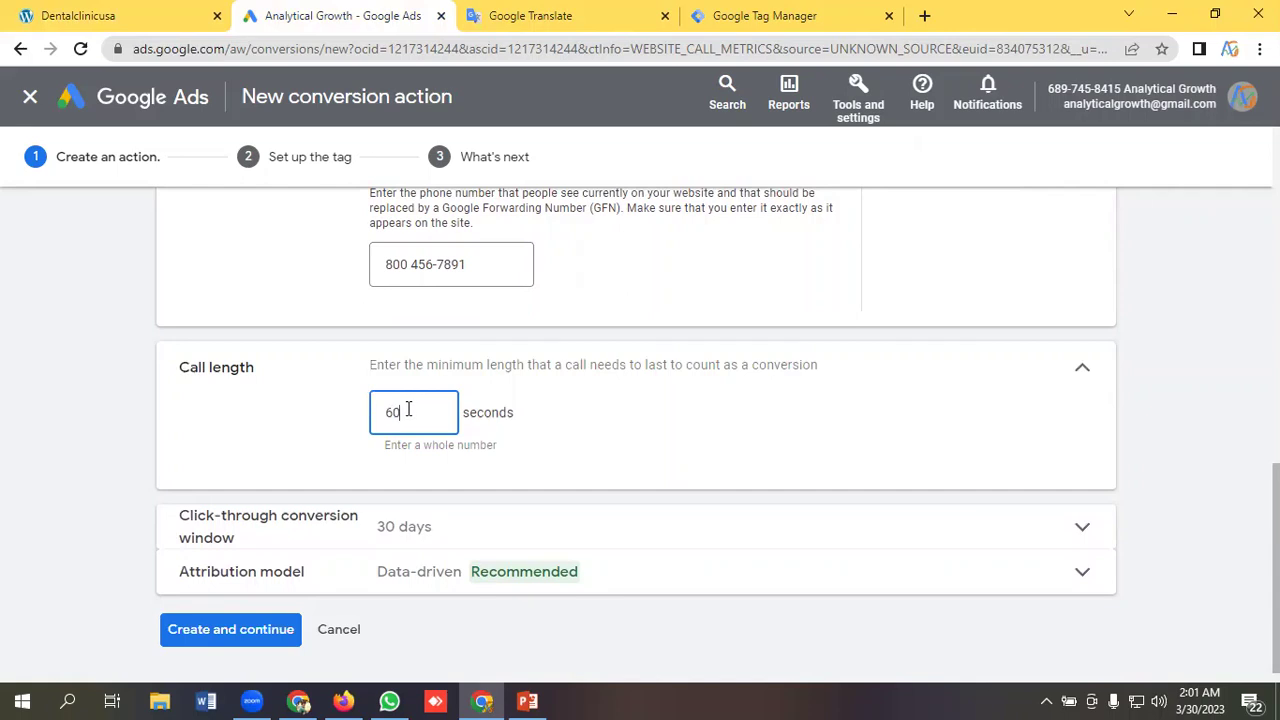
drag(408, 411, 377, 414)
key(BackSpace)
text(30)
scroll(413, 412, down, 1)
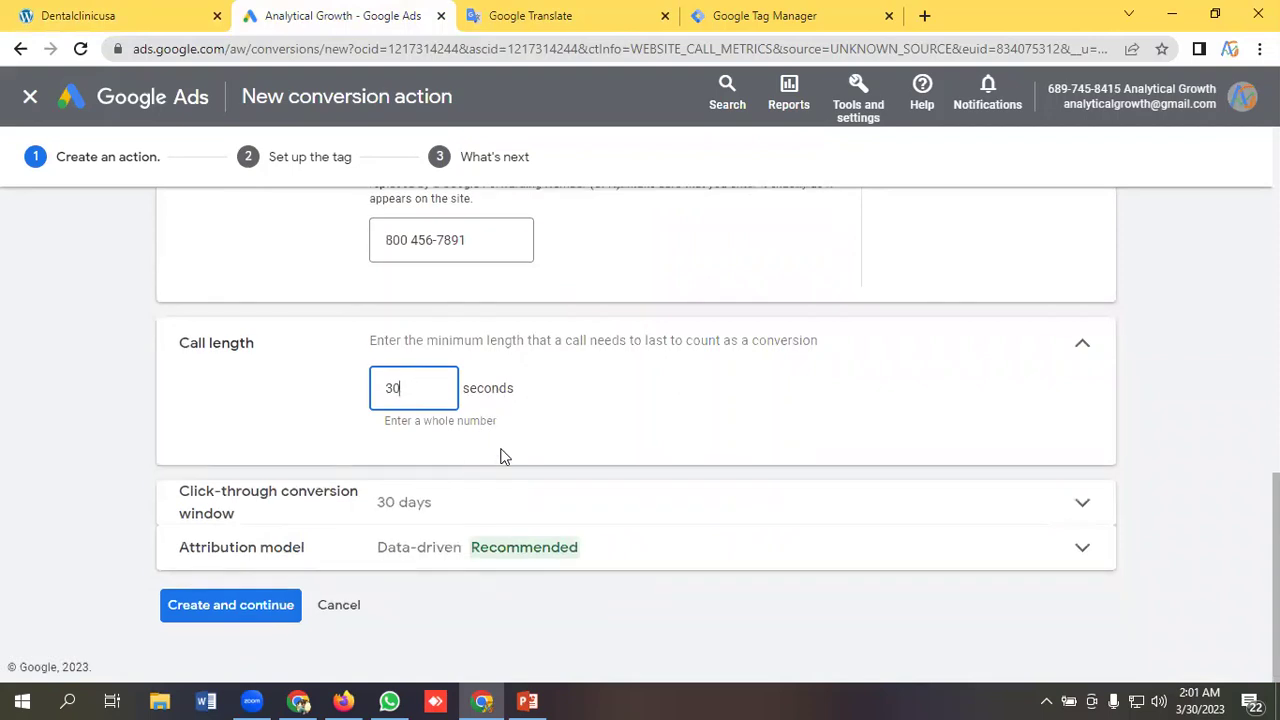
click(140, 483)
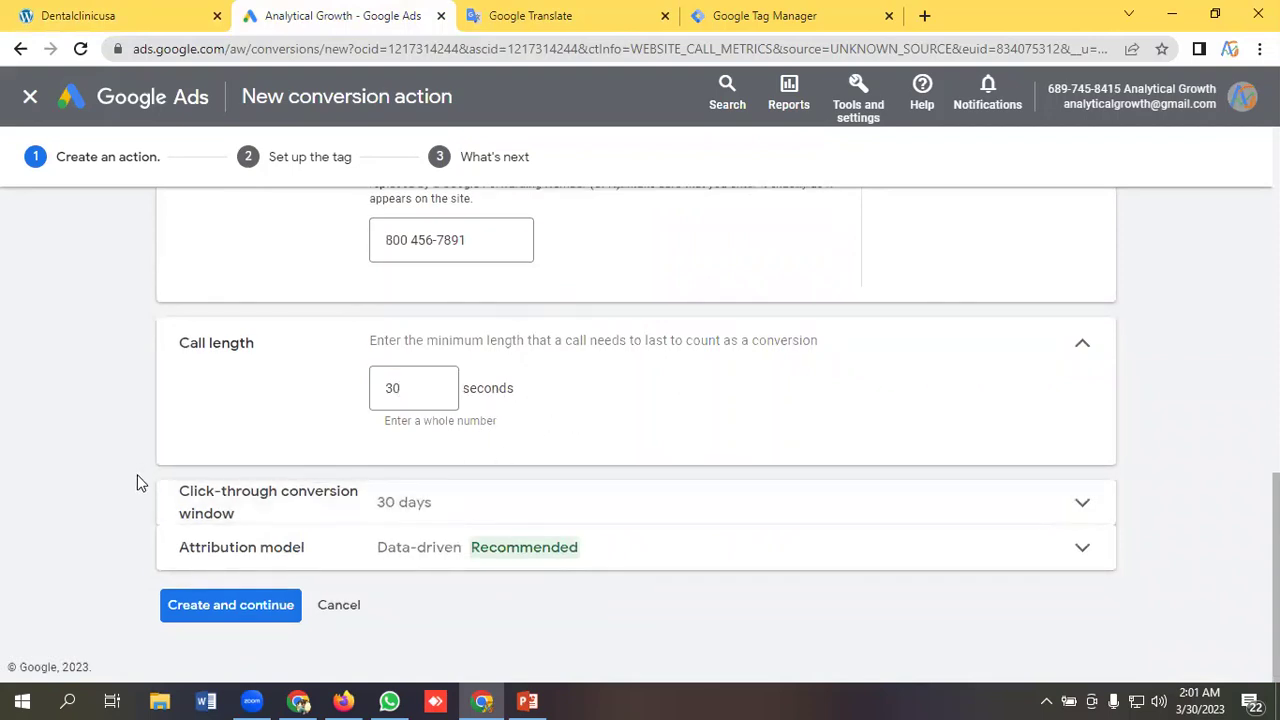
Review the available click-through conversion window durations, keeping 30 days.
click(237, 479)
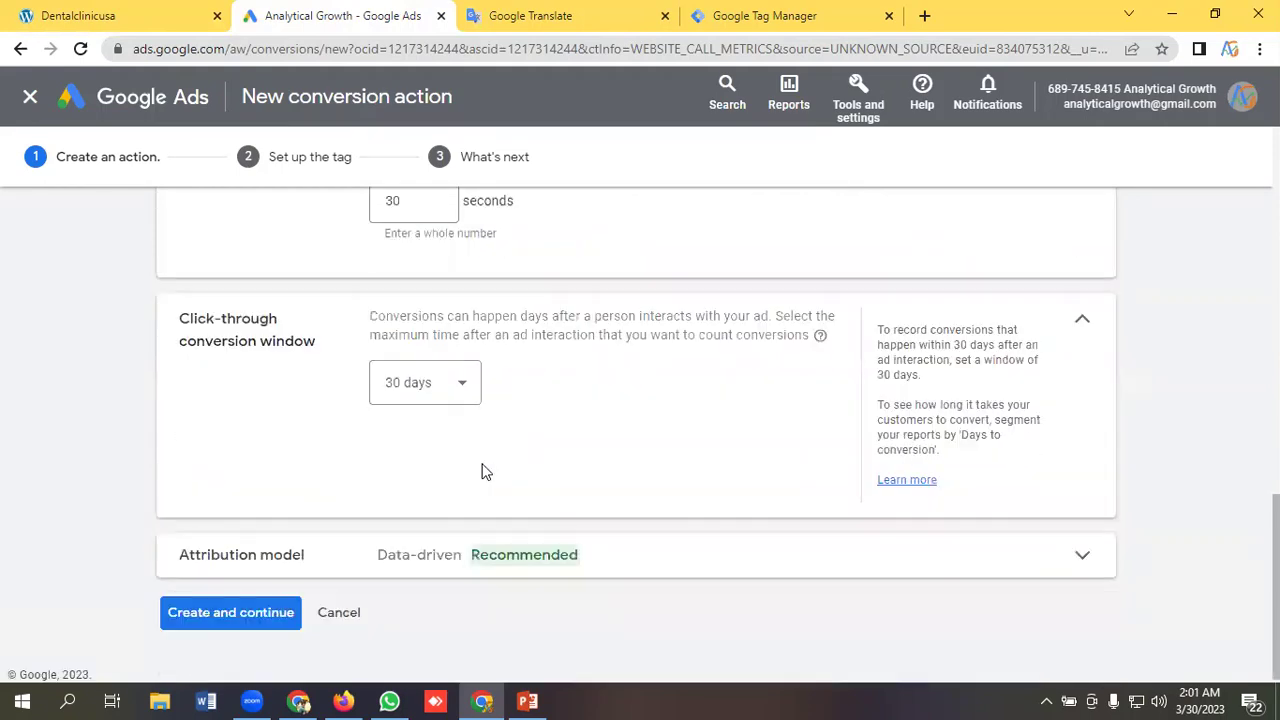
click(437, 397)
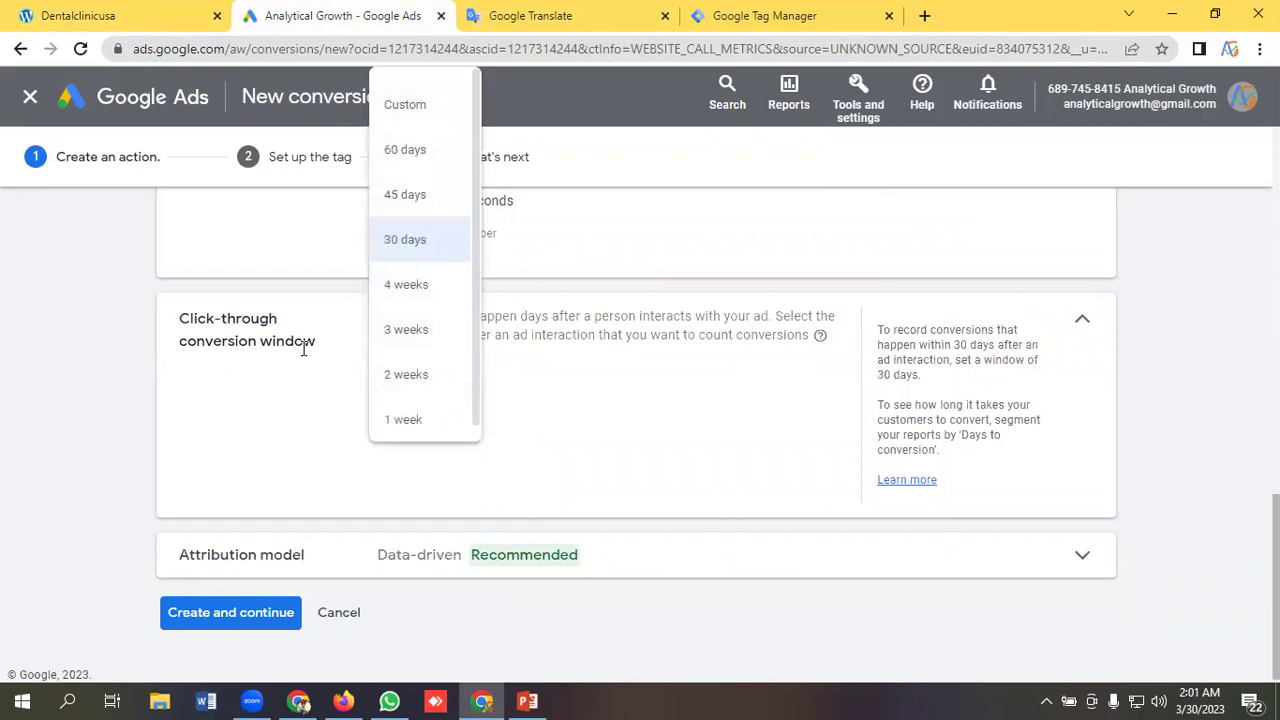
click(271, 390)
Review the attribution model options, keep Data-driven, and create the conversion action to continue to tag setup.
key(Tab)
key(Return)
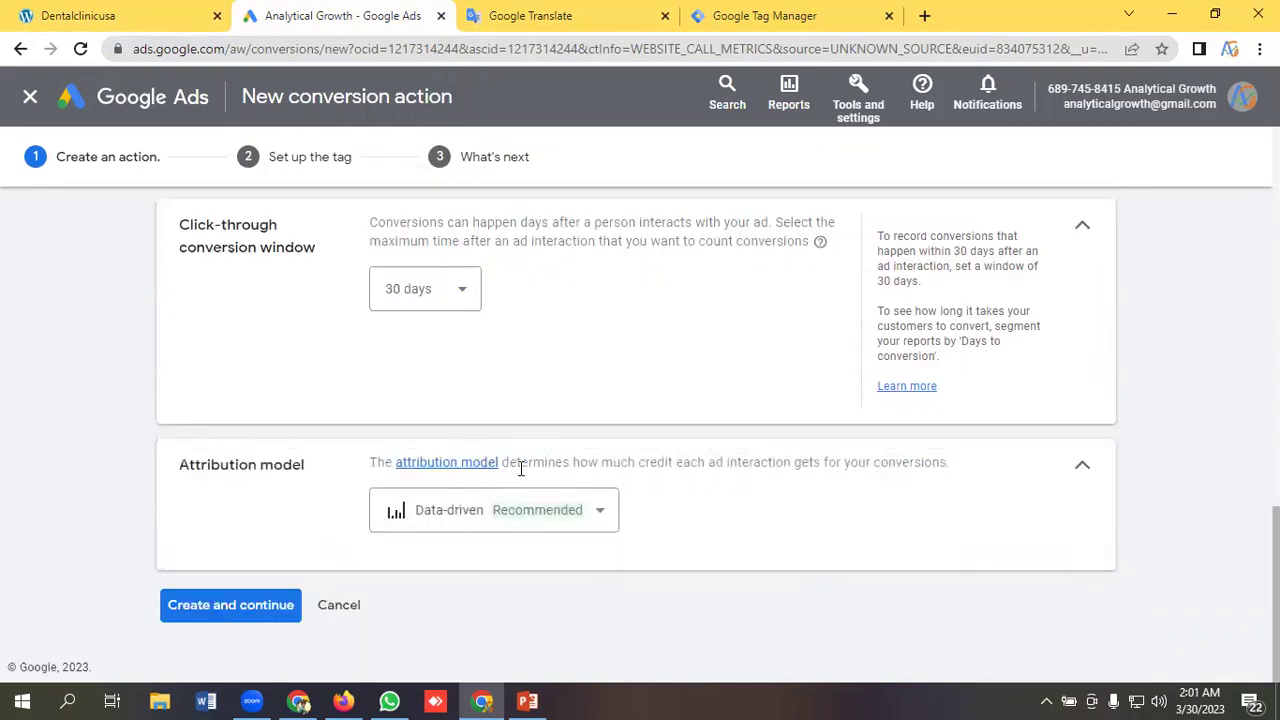
key(Return)
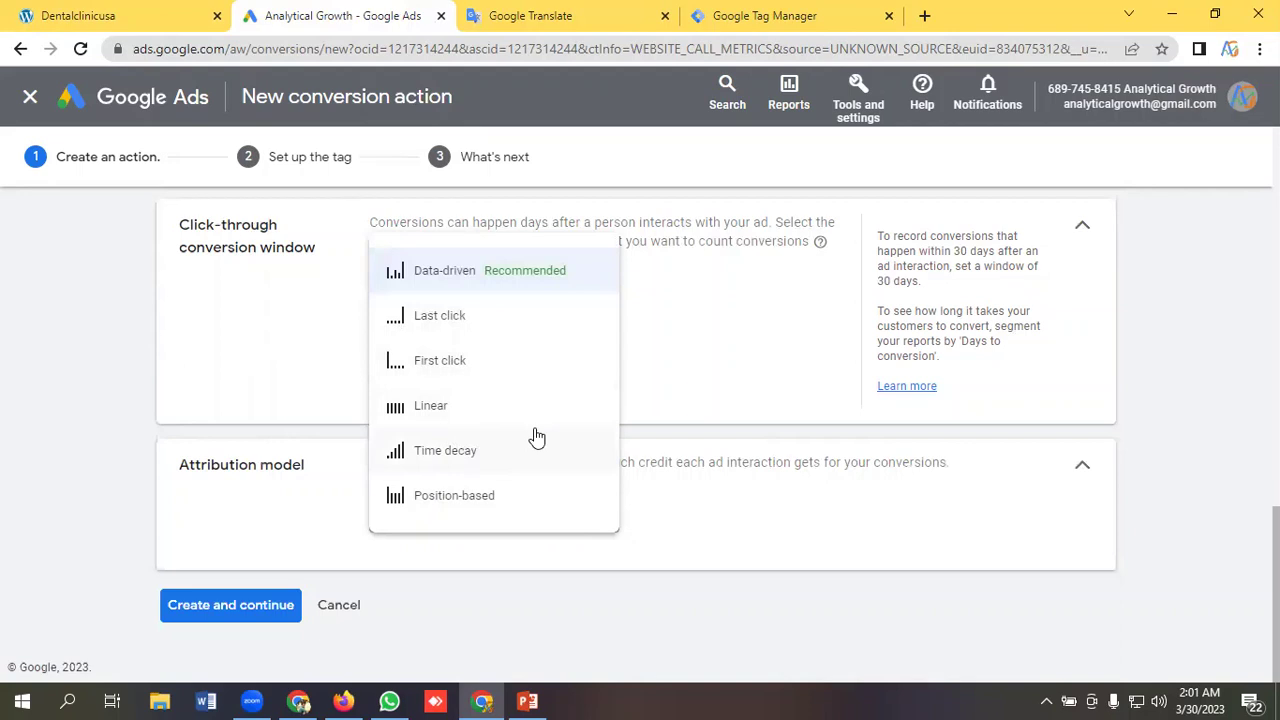
mouse_move(589, 484)
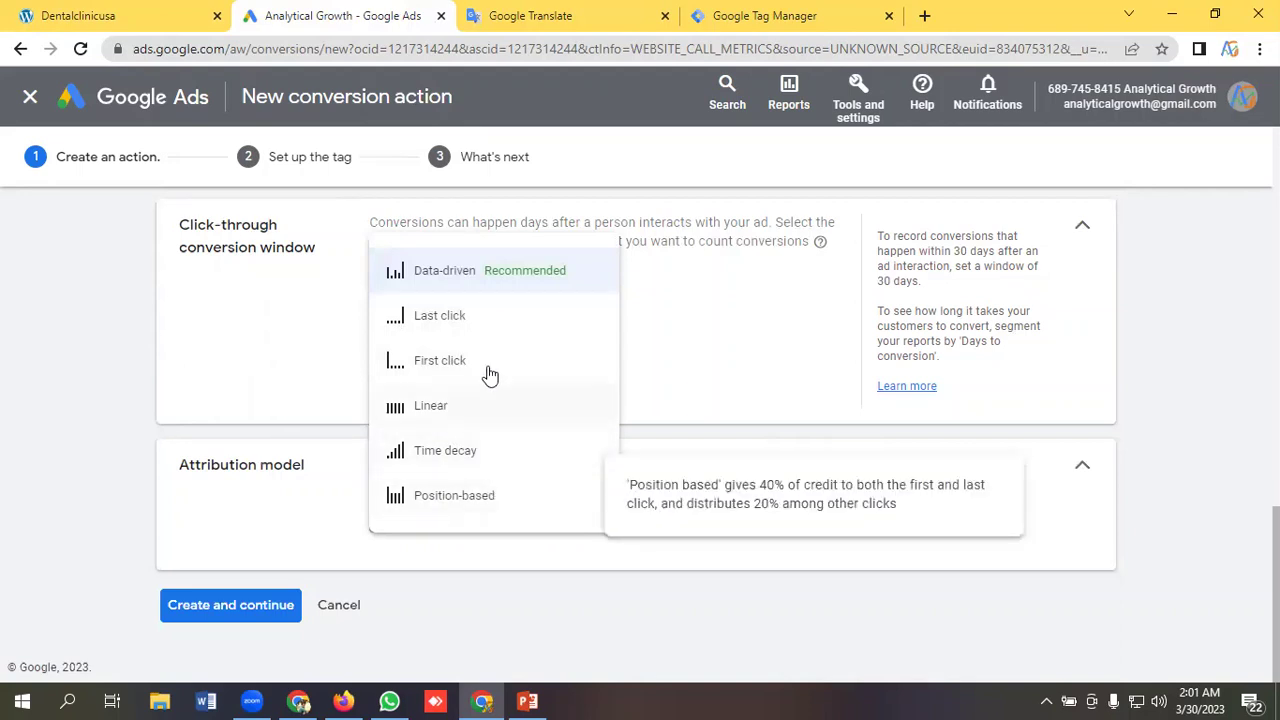
click(283, 377)
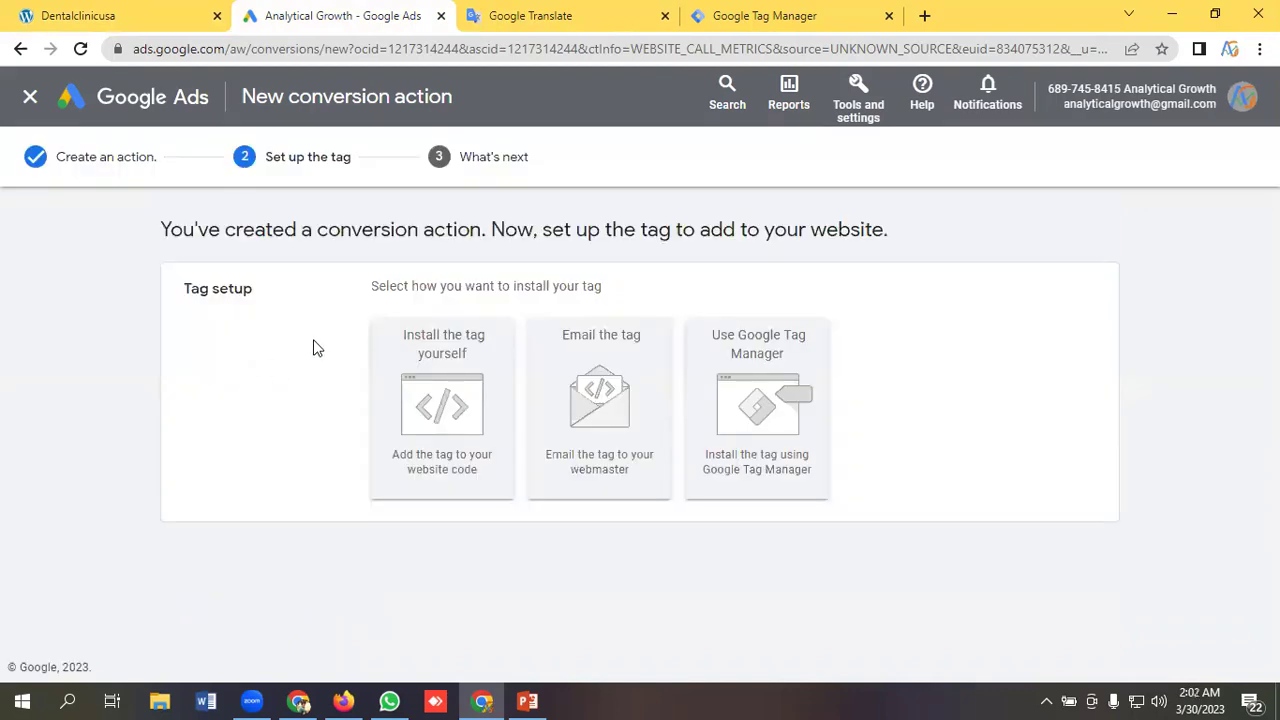
Choose Google Tag Manager as the tag installation method, then switch to Google Tag Manager and start a new tag.
click(773, 406)
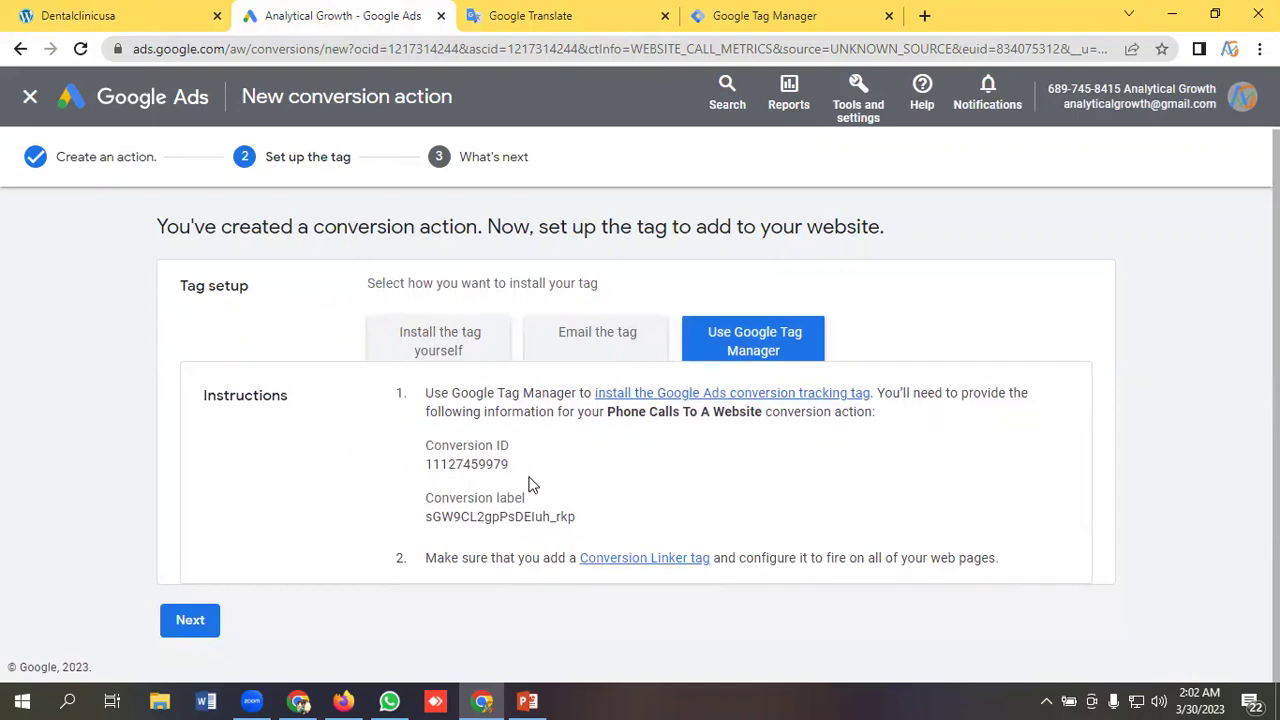
click(752, 12)
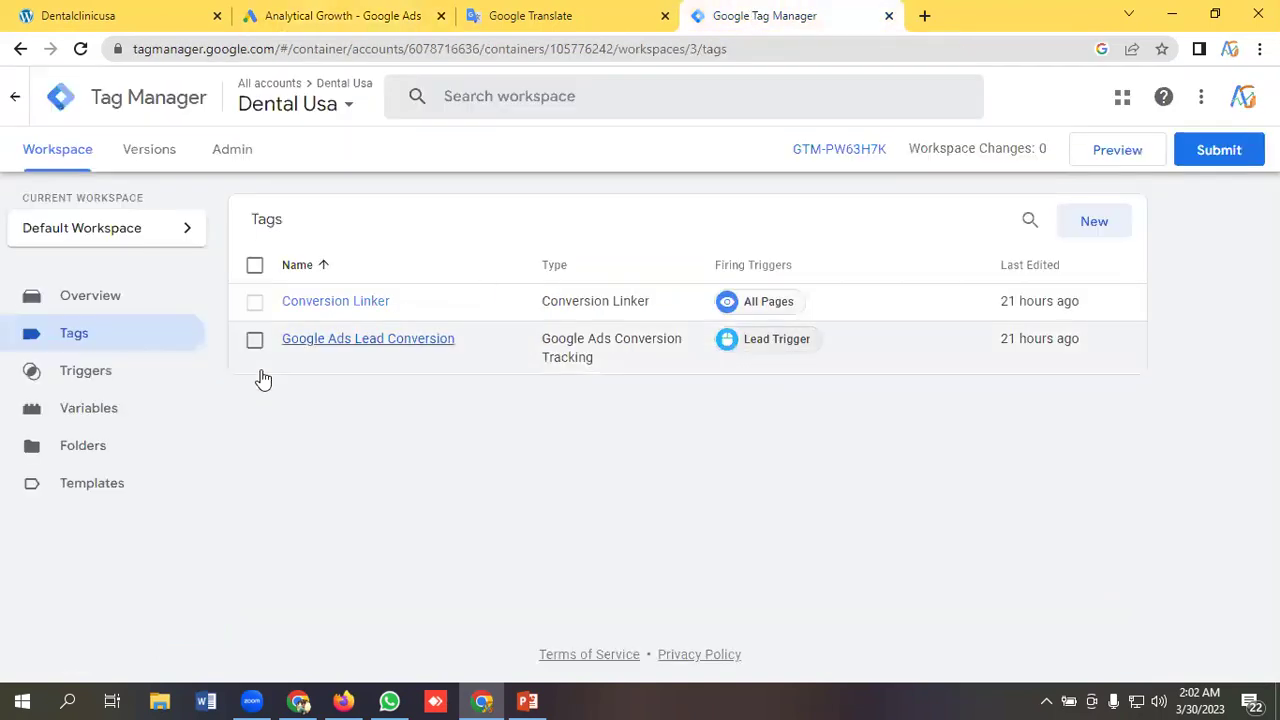
click(1094, 222)
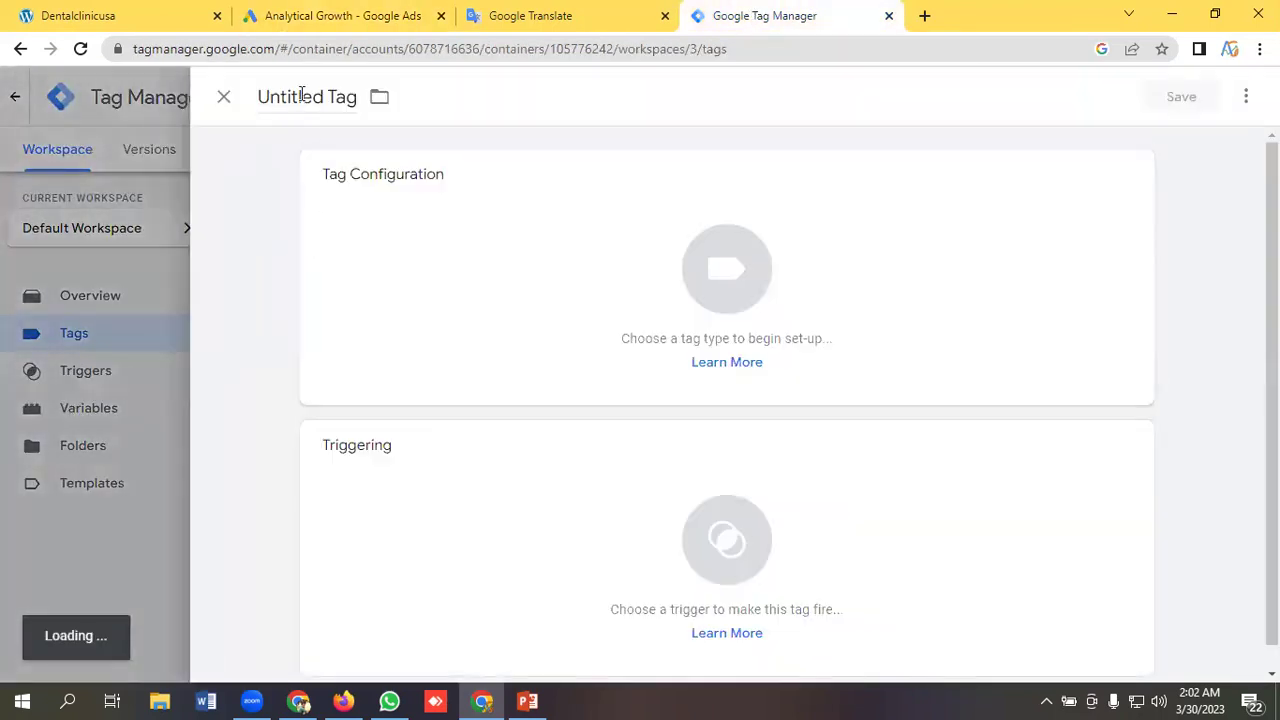
Name the new tag "Google Ads Phone Call Tracking To Website".
click(300, 92)
key(BackSpace)
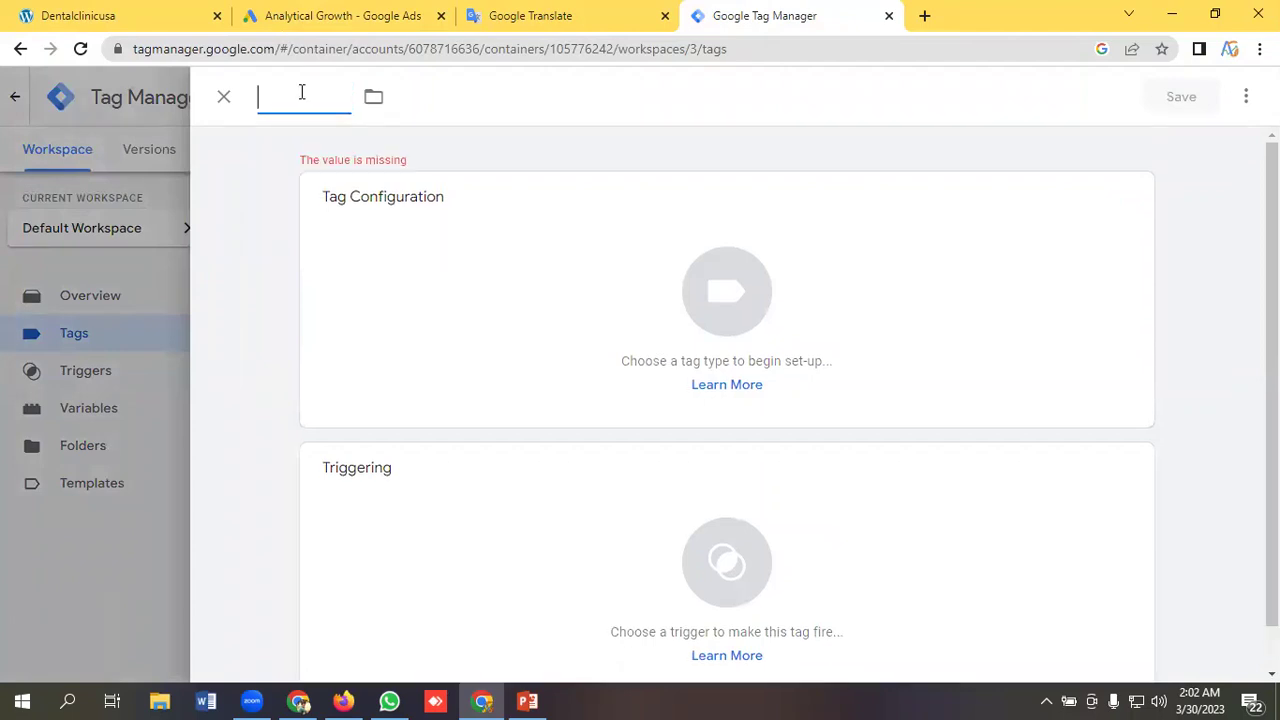
text(Google A)
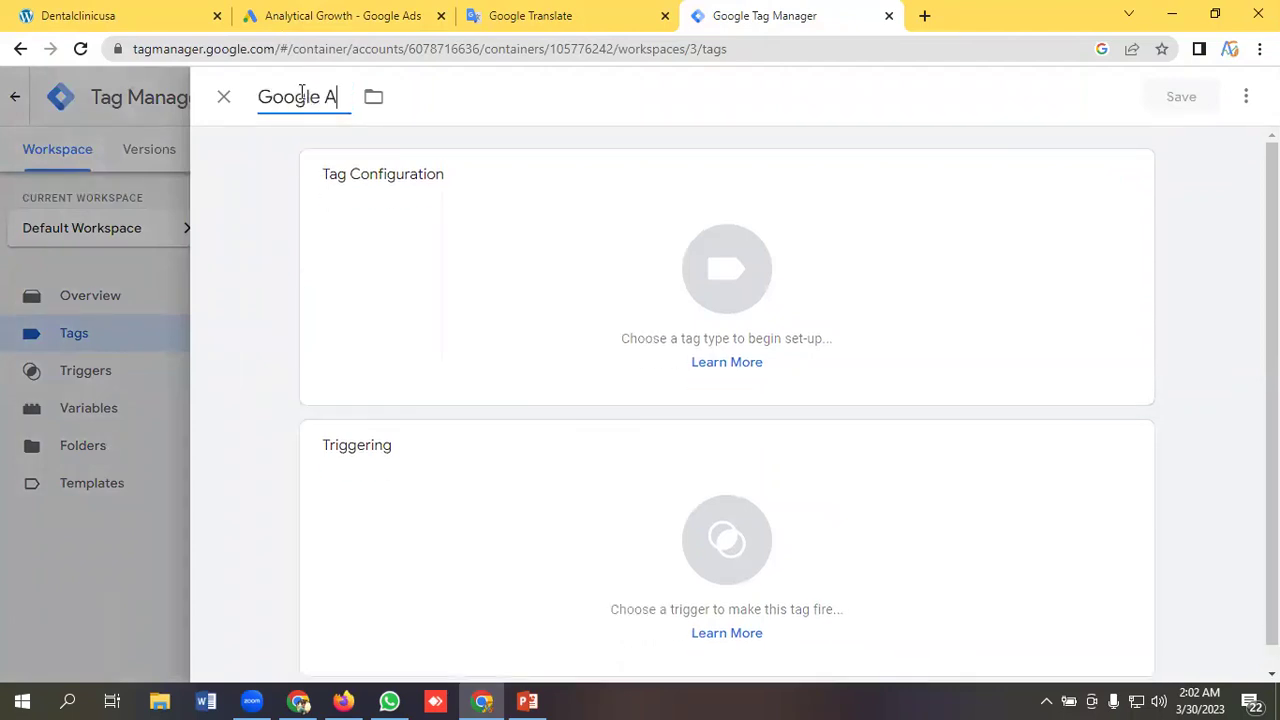
text(ds Phon)
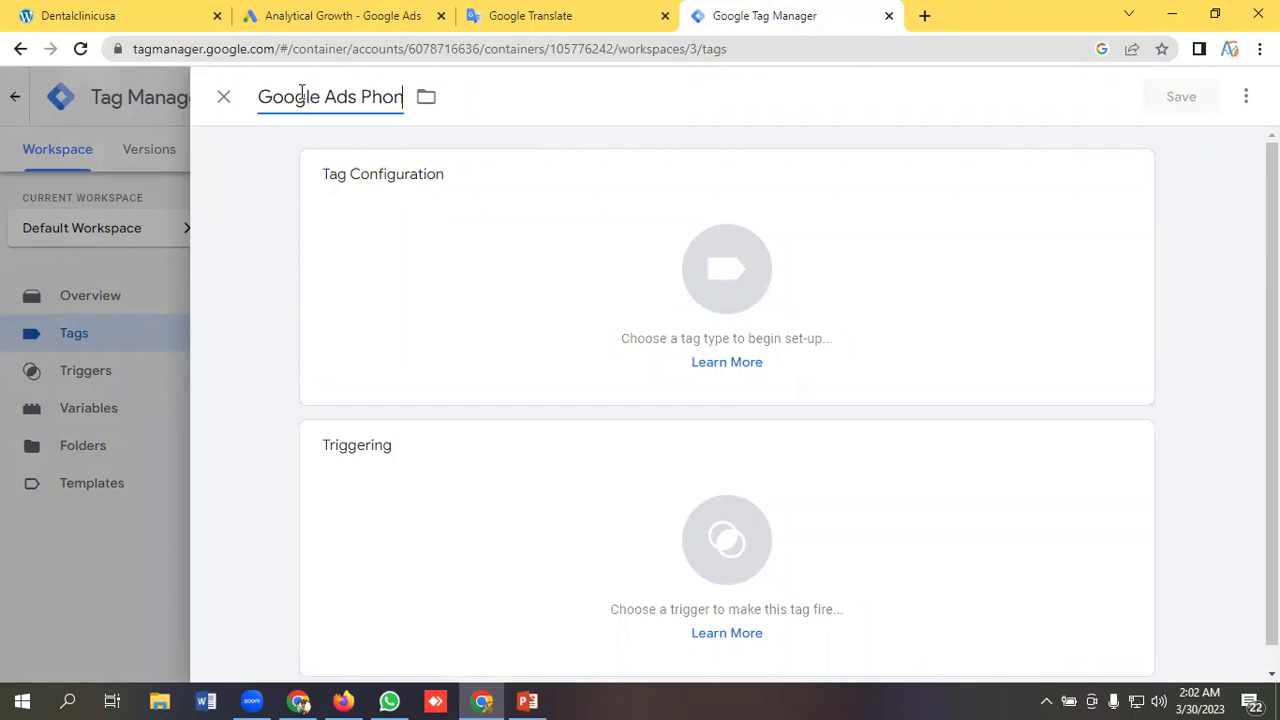
text(e Call T)
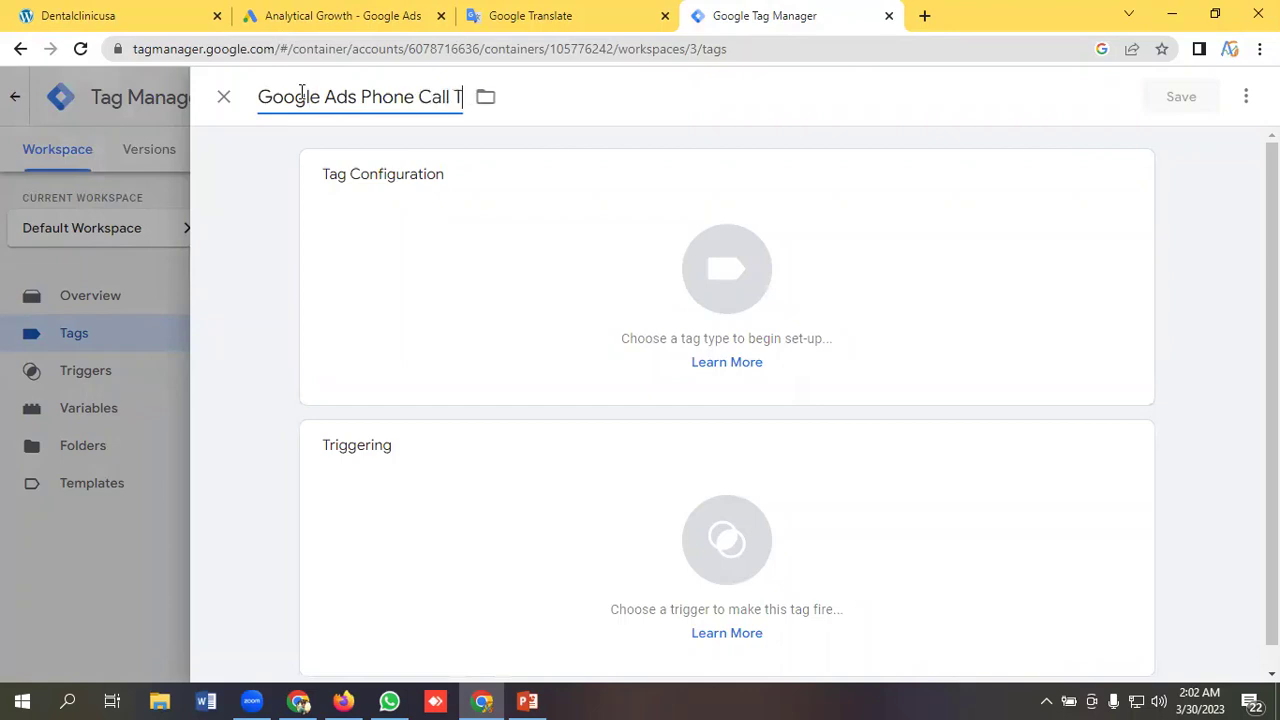
text(racking T)
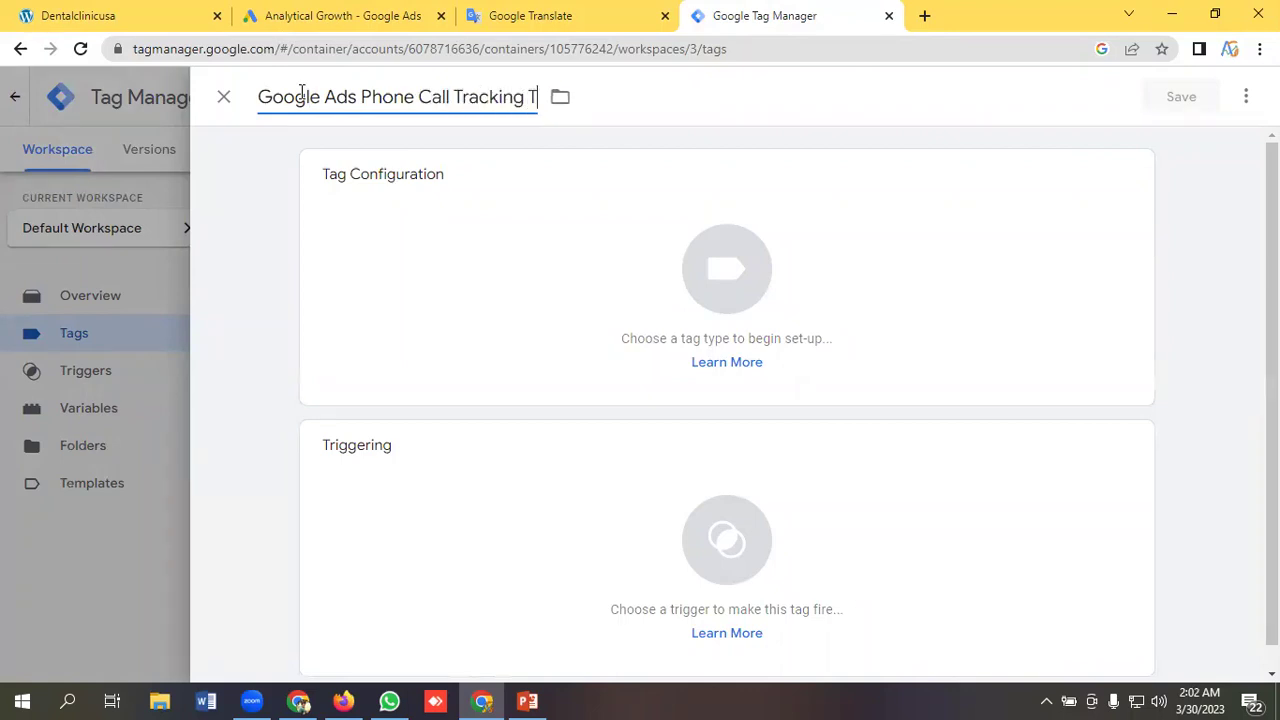
text(o Websi)
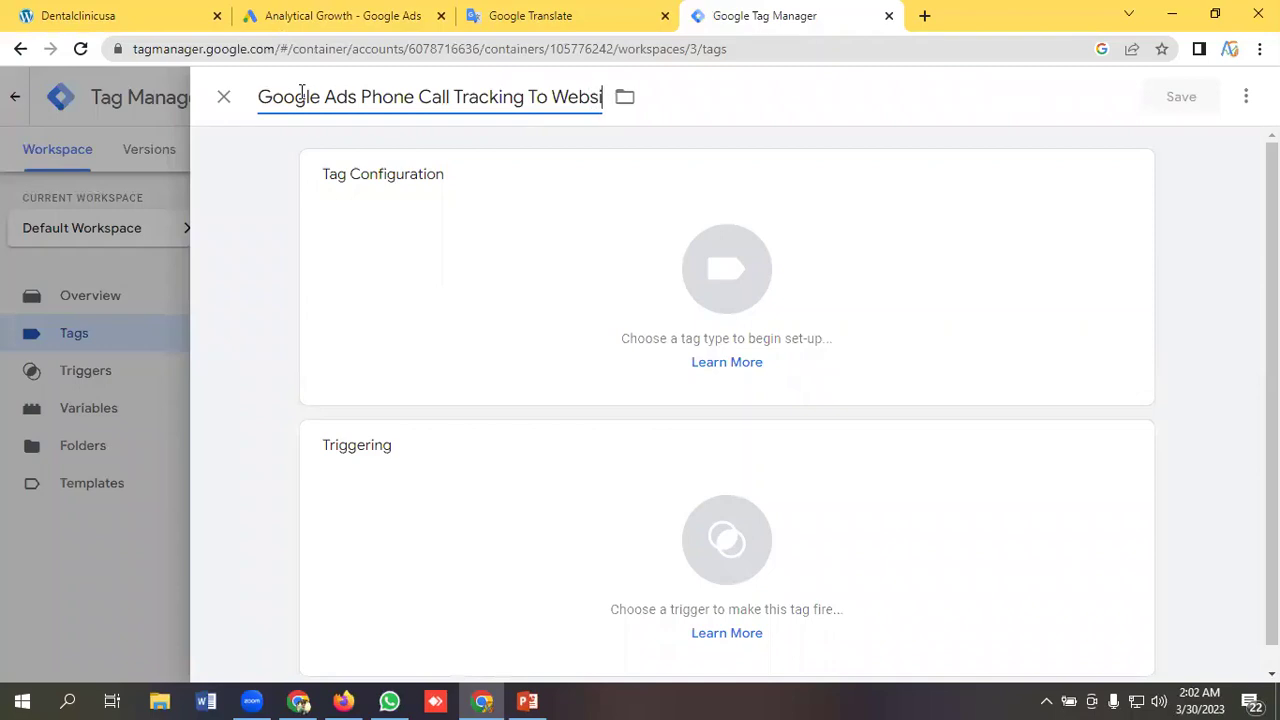
text(te)
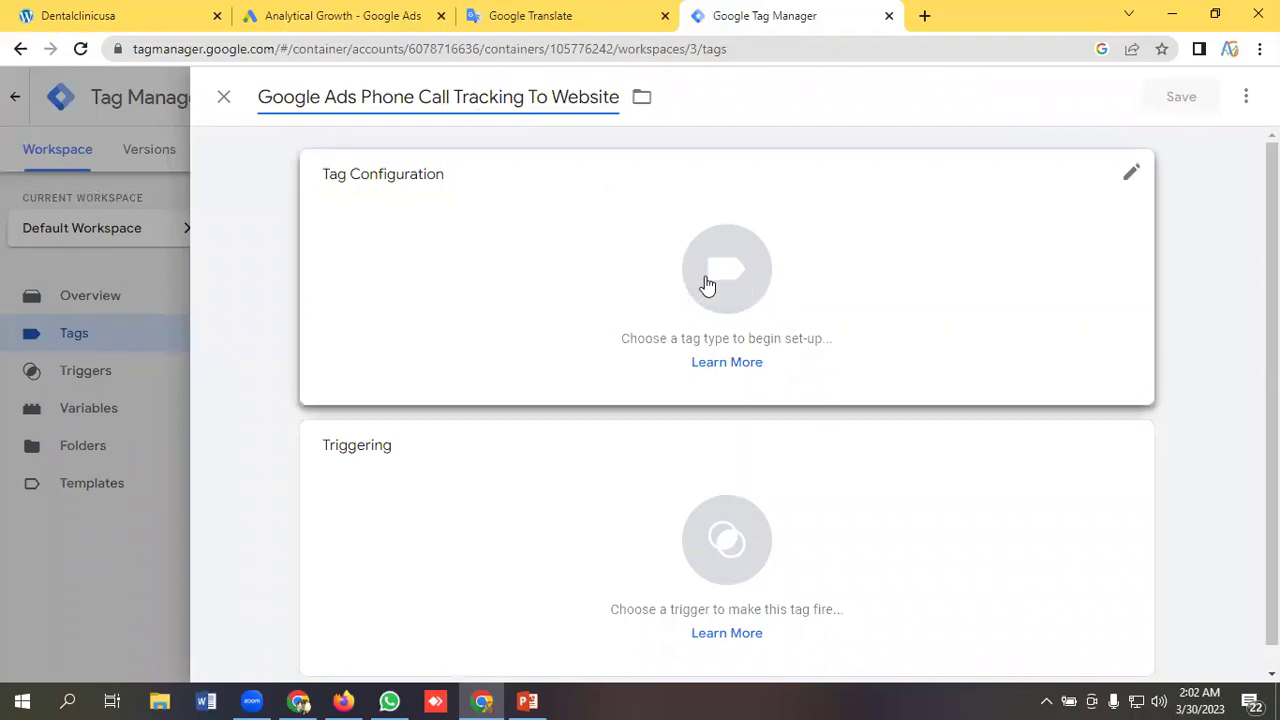
Set the tag type to Google Ads Calls from Website Conversion.
click(742, 278)
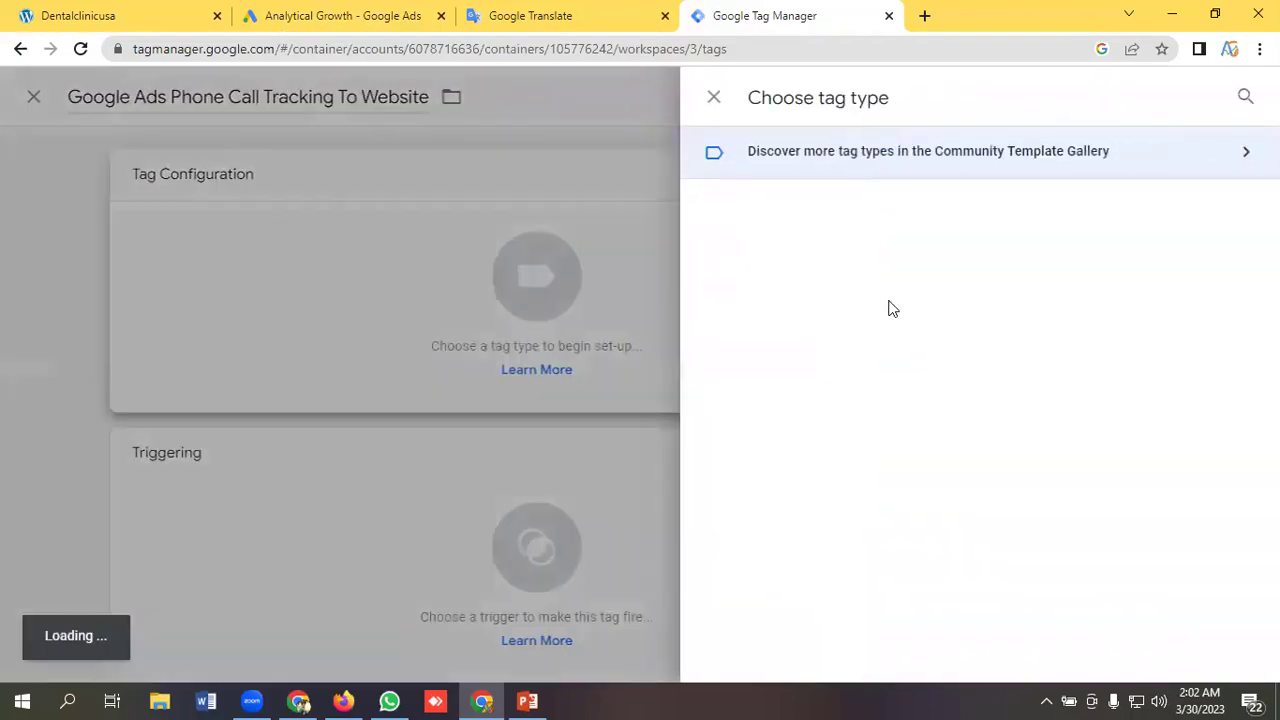
scroll(850, 366, down, 12)
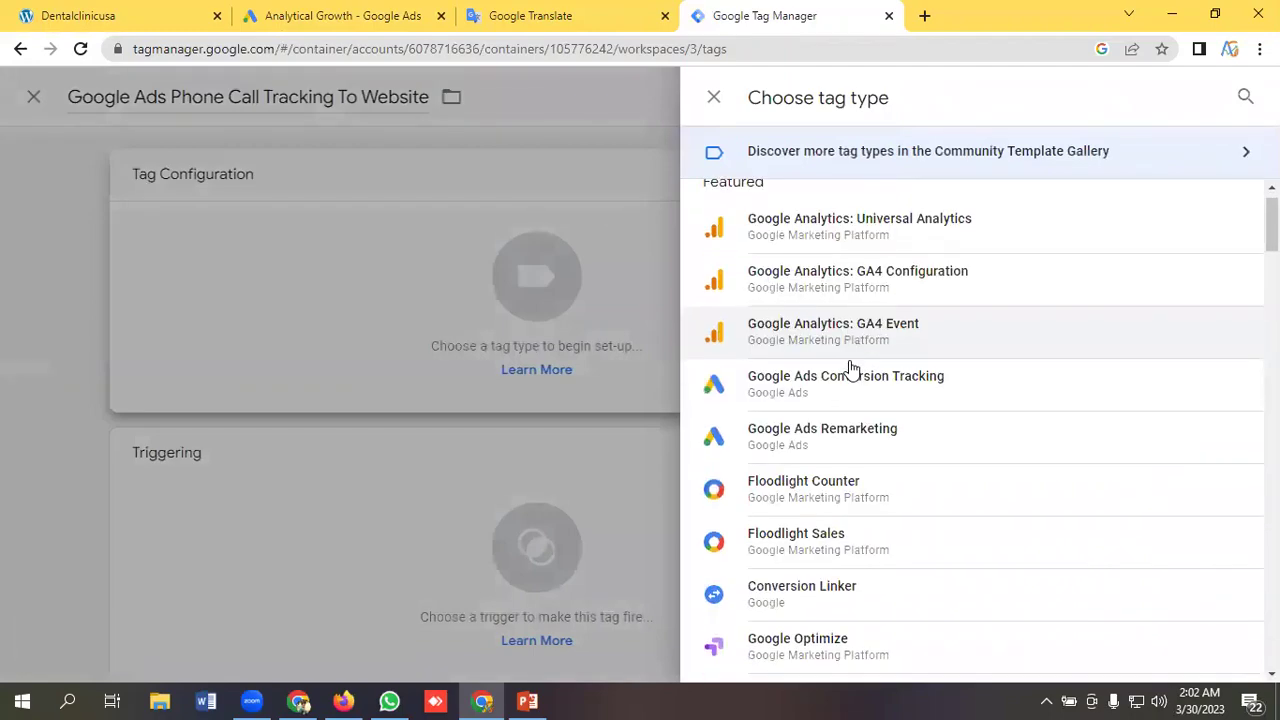
scroll(853, 372, down, 15)
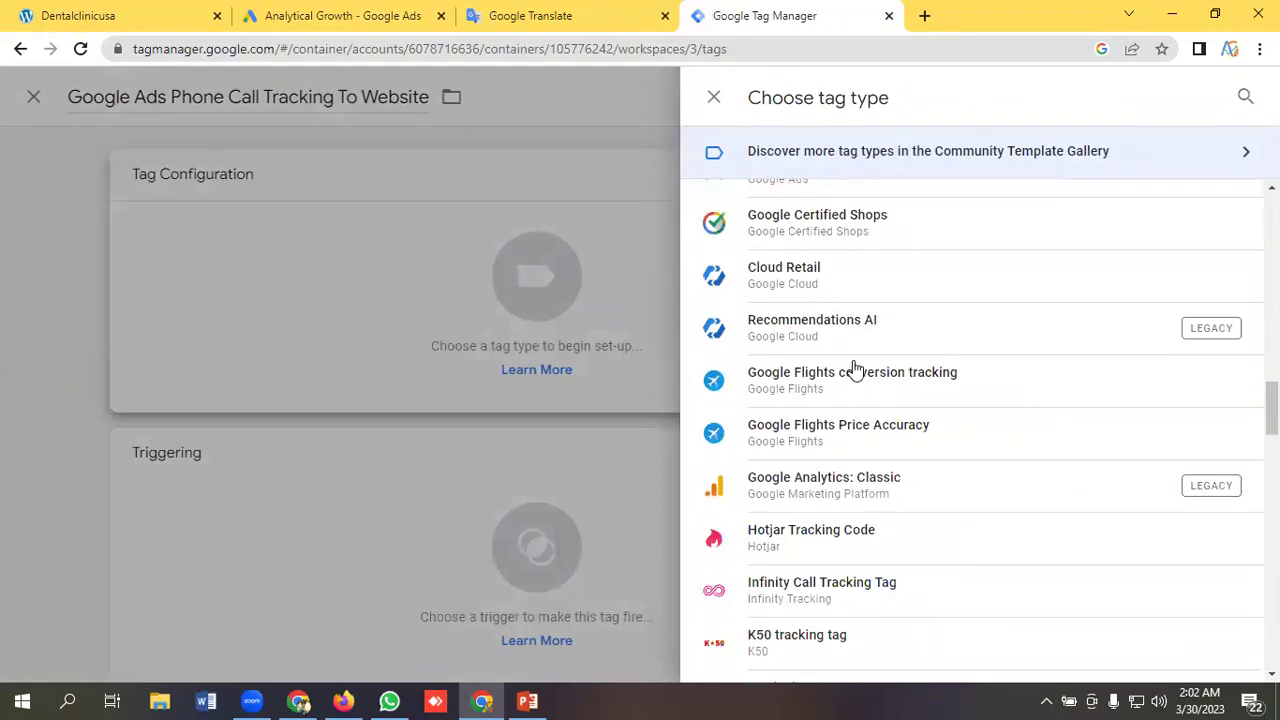
scroll(855, 369, down, 15)
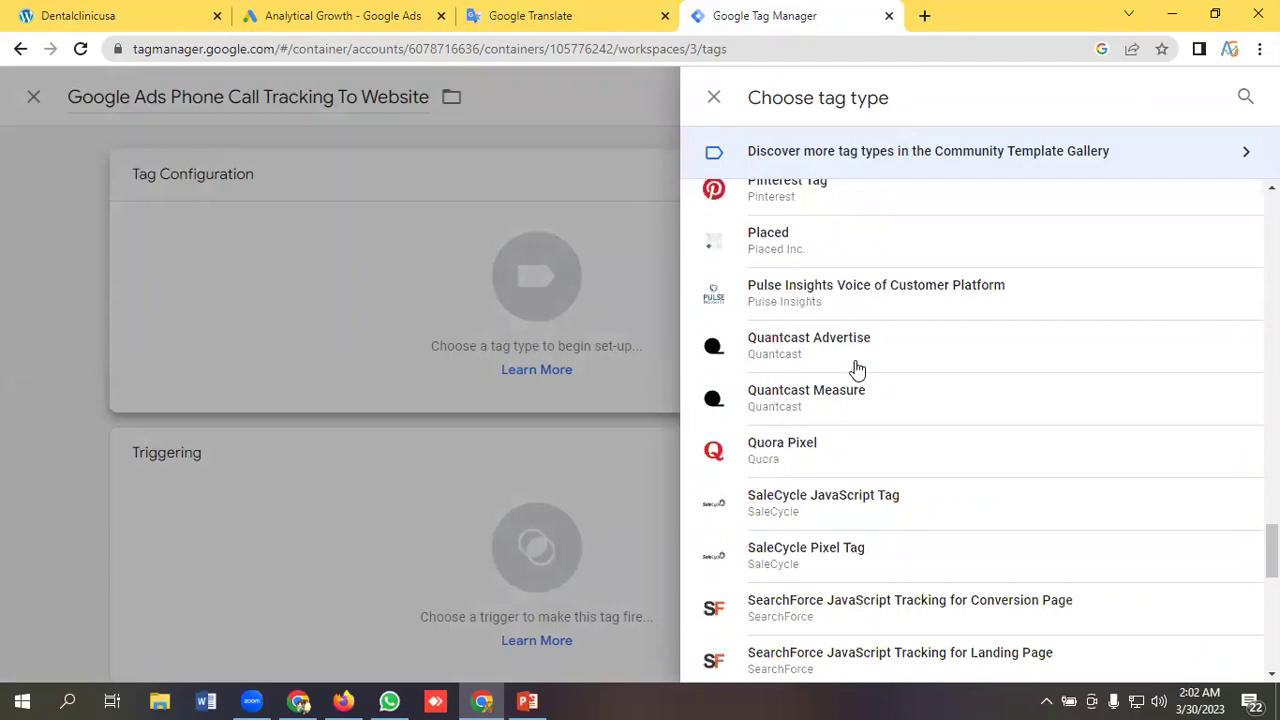
scroll(857, 369, down, 2)
scroll(857, 369, up, 15)
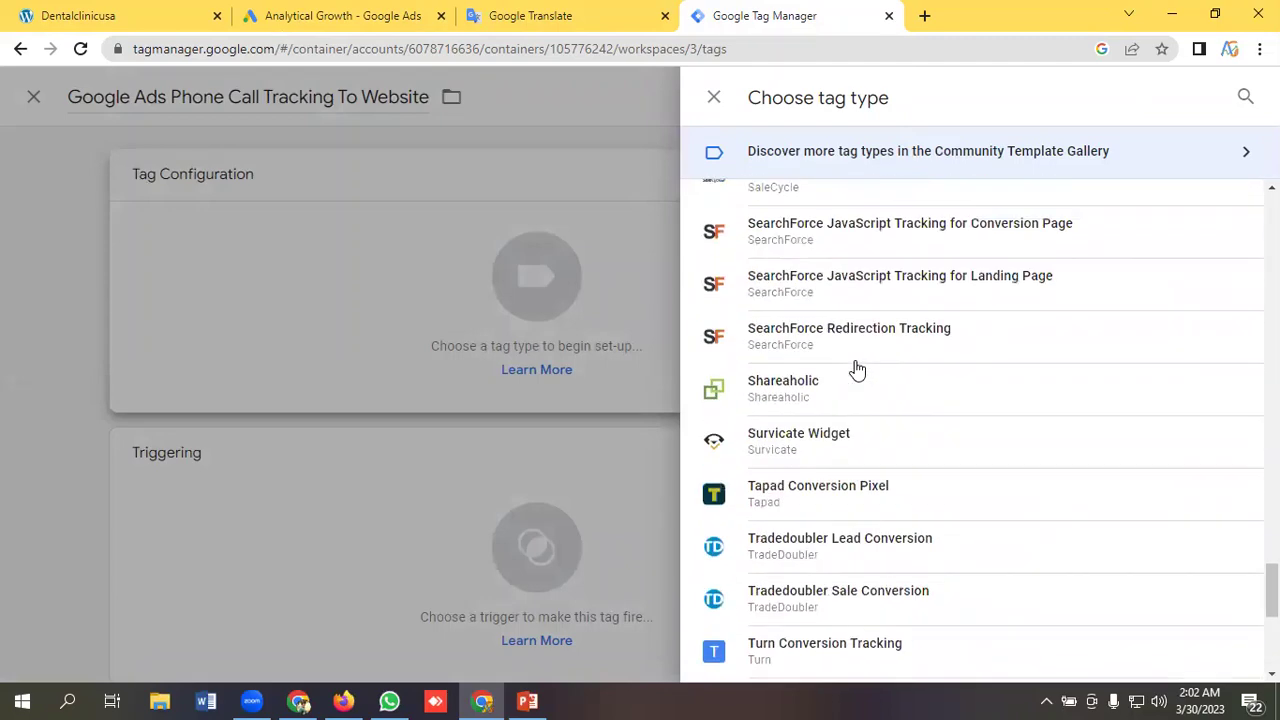
scroll(857, 369, up, 10)
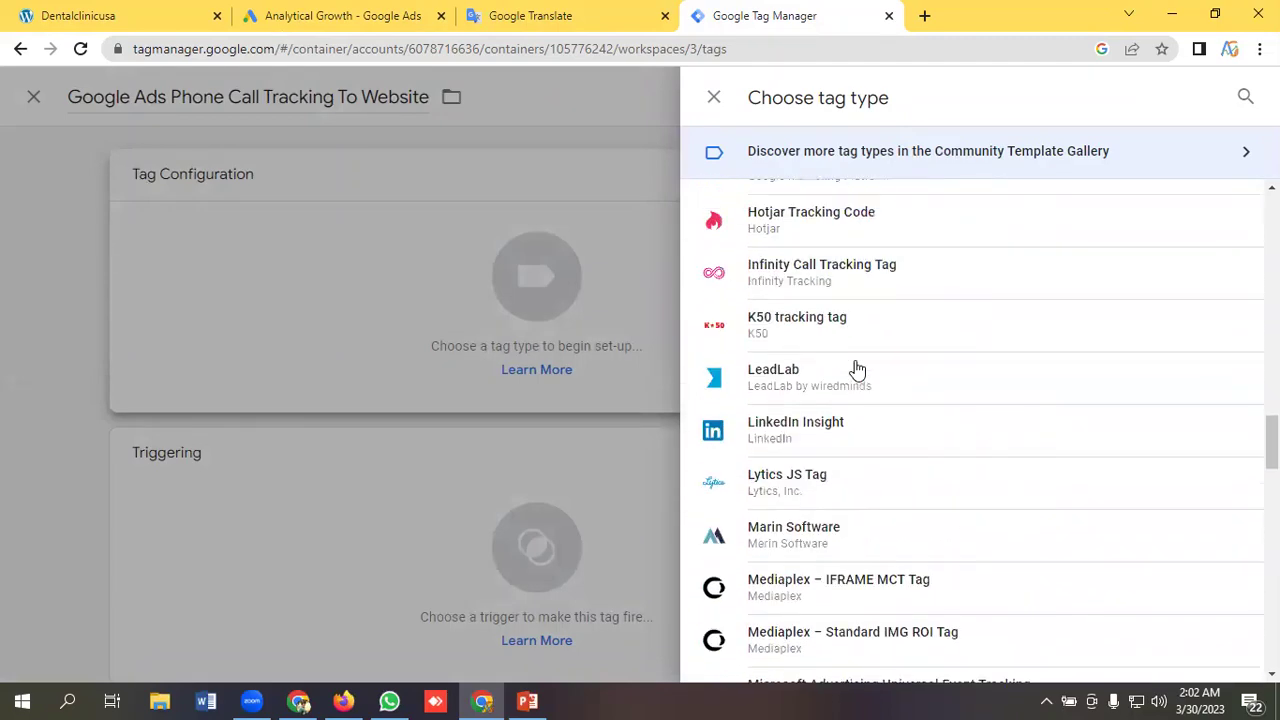
scroll(857, 369, up, 1)
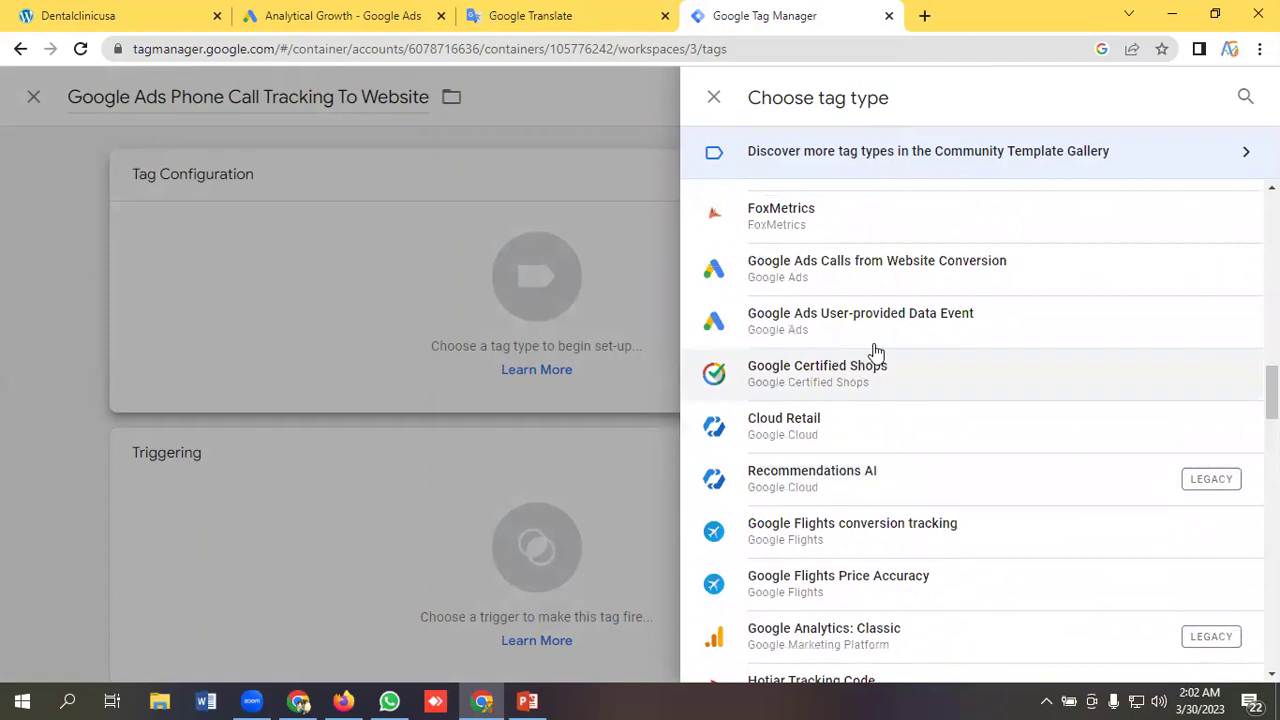
click(912, 277)
Copy the phone number from Google Translate into the tag's Displayed Phone Number to Replace field in Google Tag Manager.
click(416, 372)
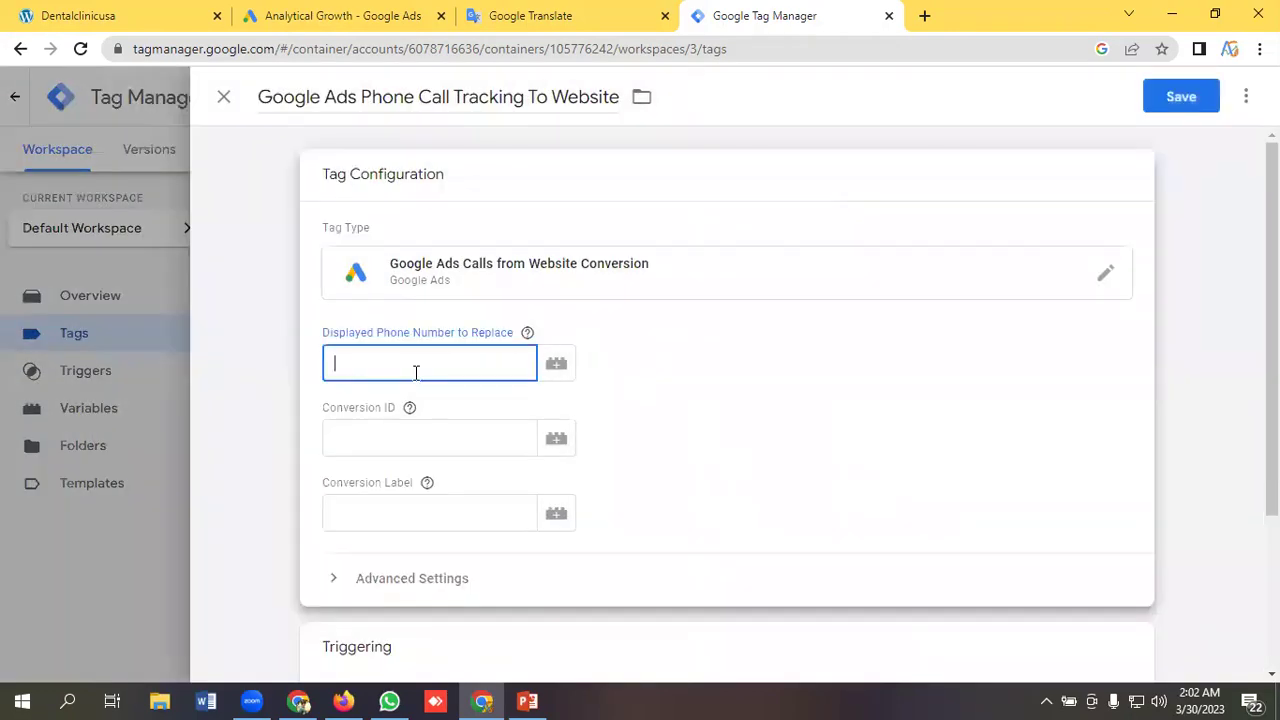
click(540, 20)
drag(253, 277, 2, 281)
key(ctrl+c)
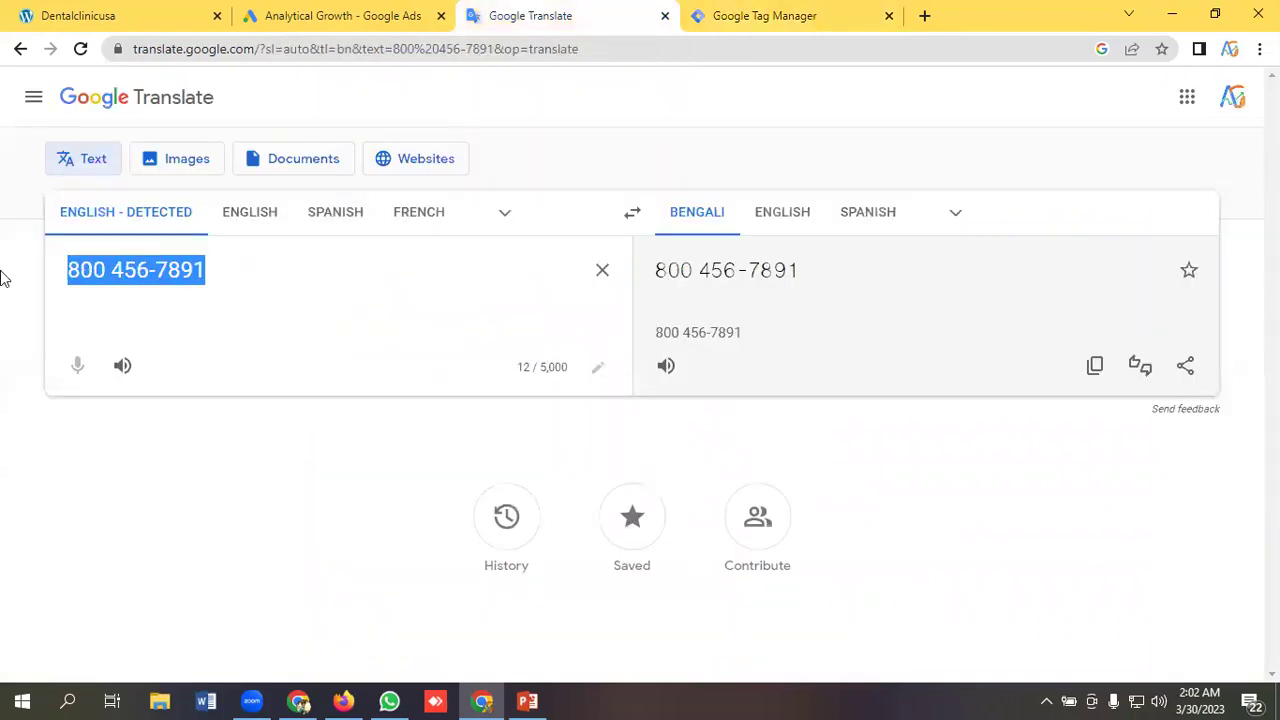
click(777, 15)
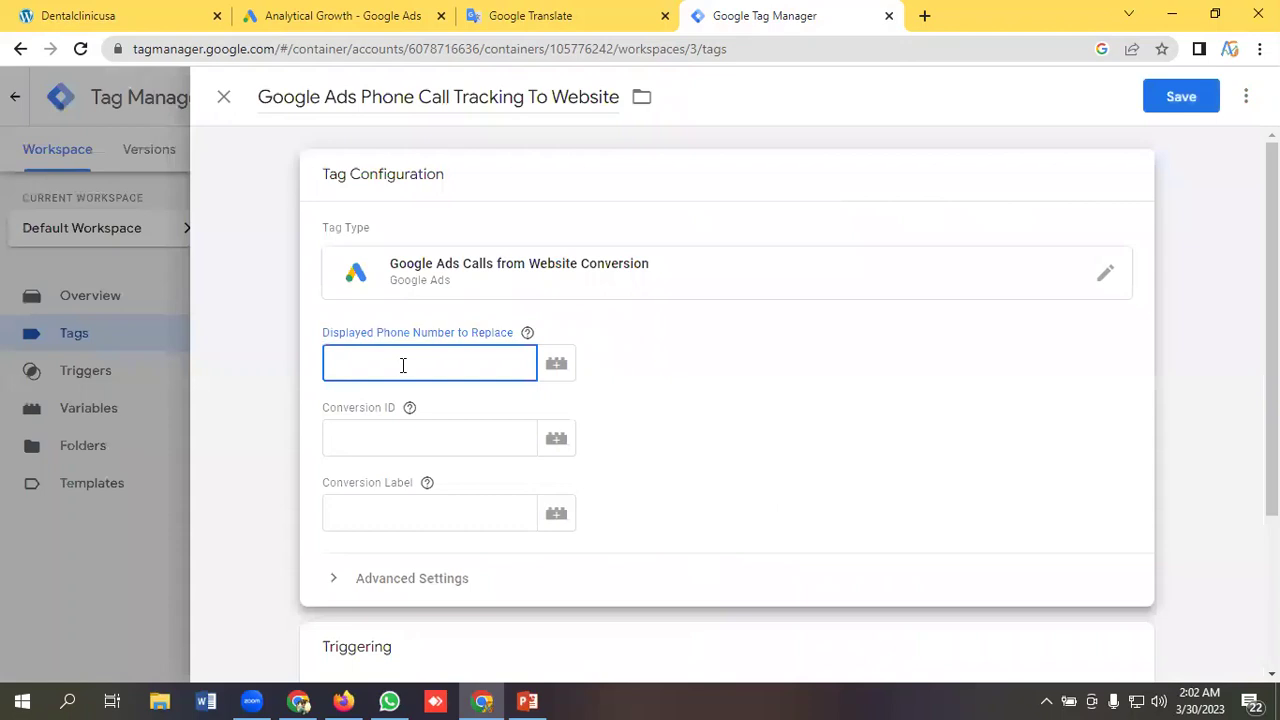
key(ctrl+v)
Copy the Conversion ID from the Google Ads tag setup instructions into the tag's Conversion ID field in Google Tag Manager.
scroll(437, 346, down, 2)
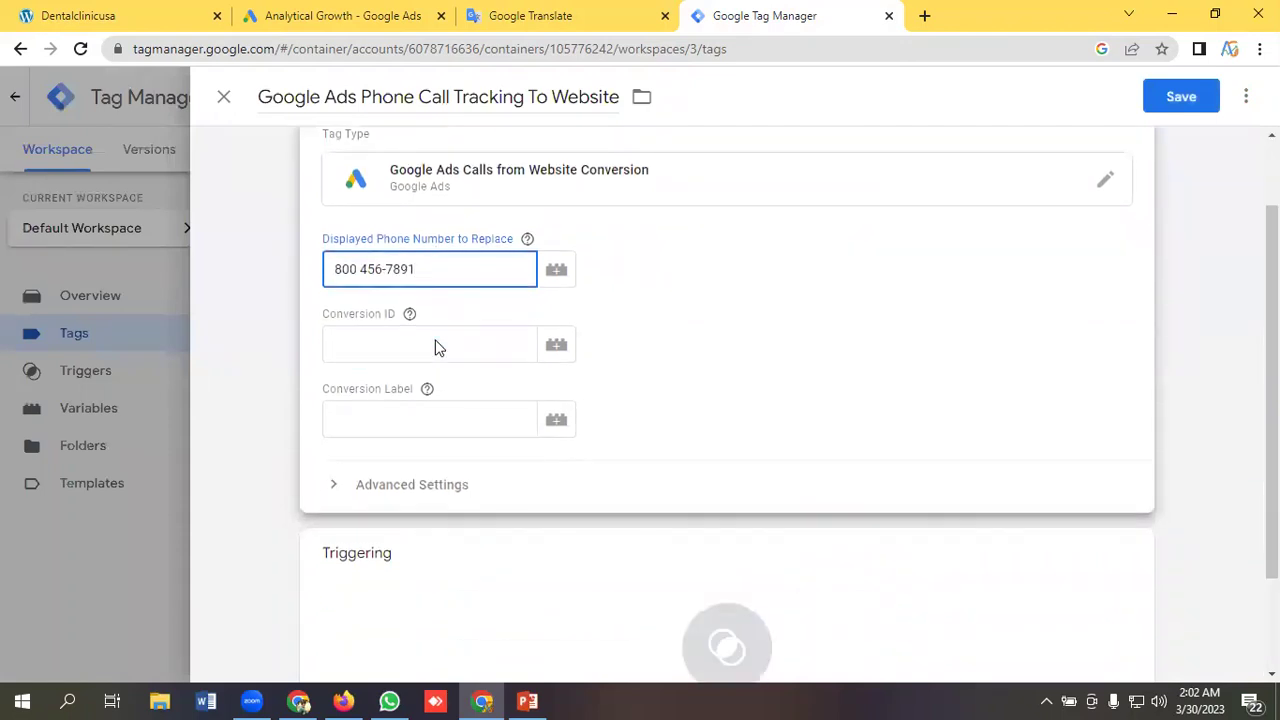
click(360, 250)
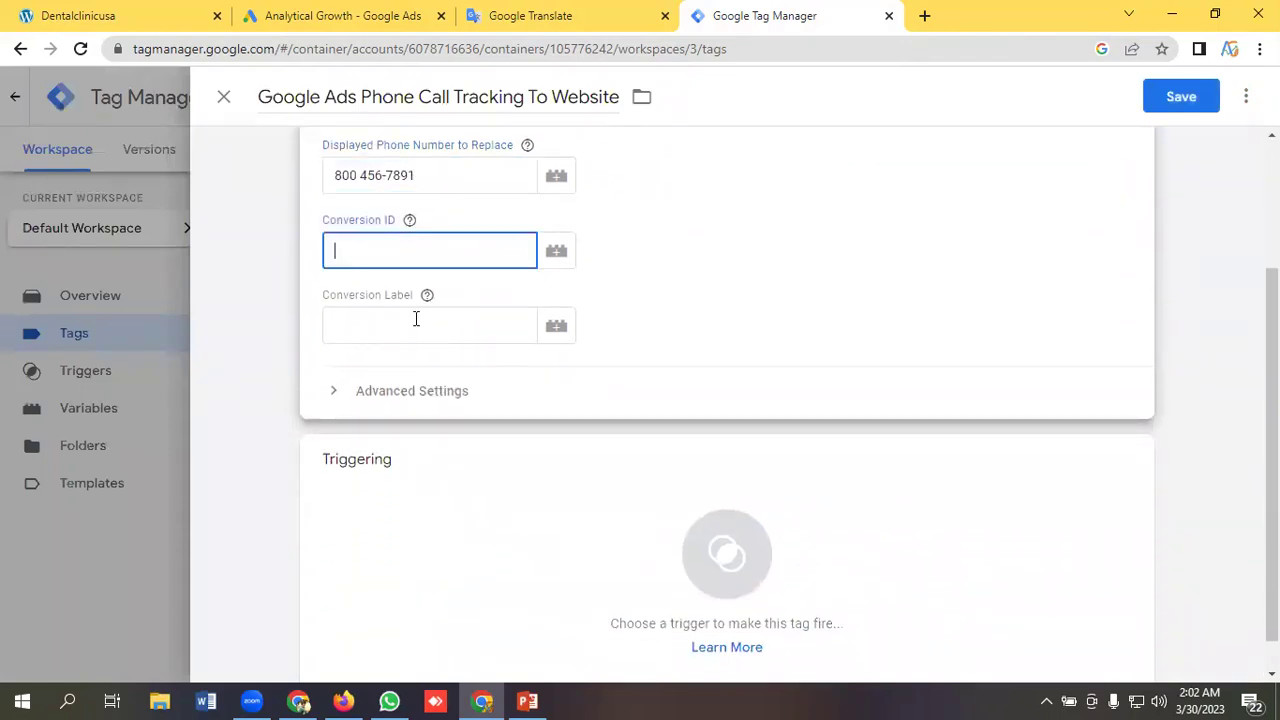
click(362, 15)
double_click(451, 463)
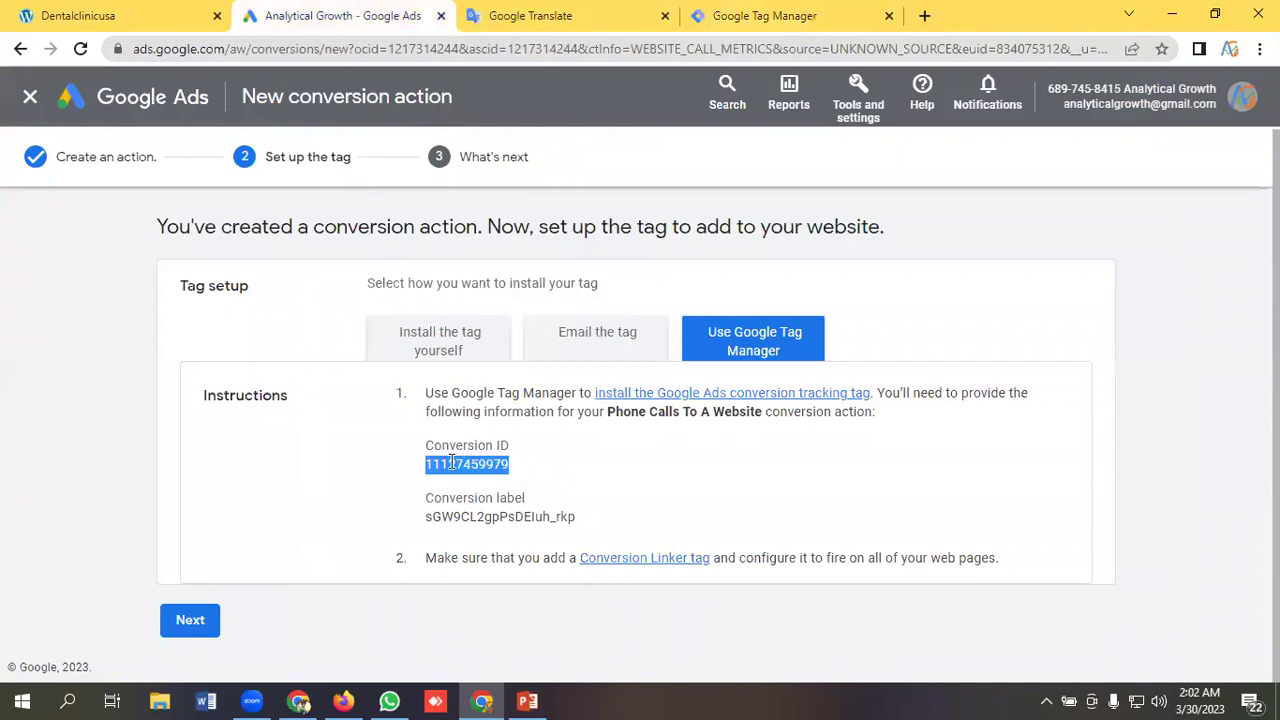
right_click(451, 463)
click(486, 475)
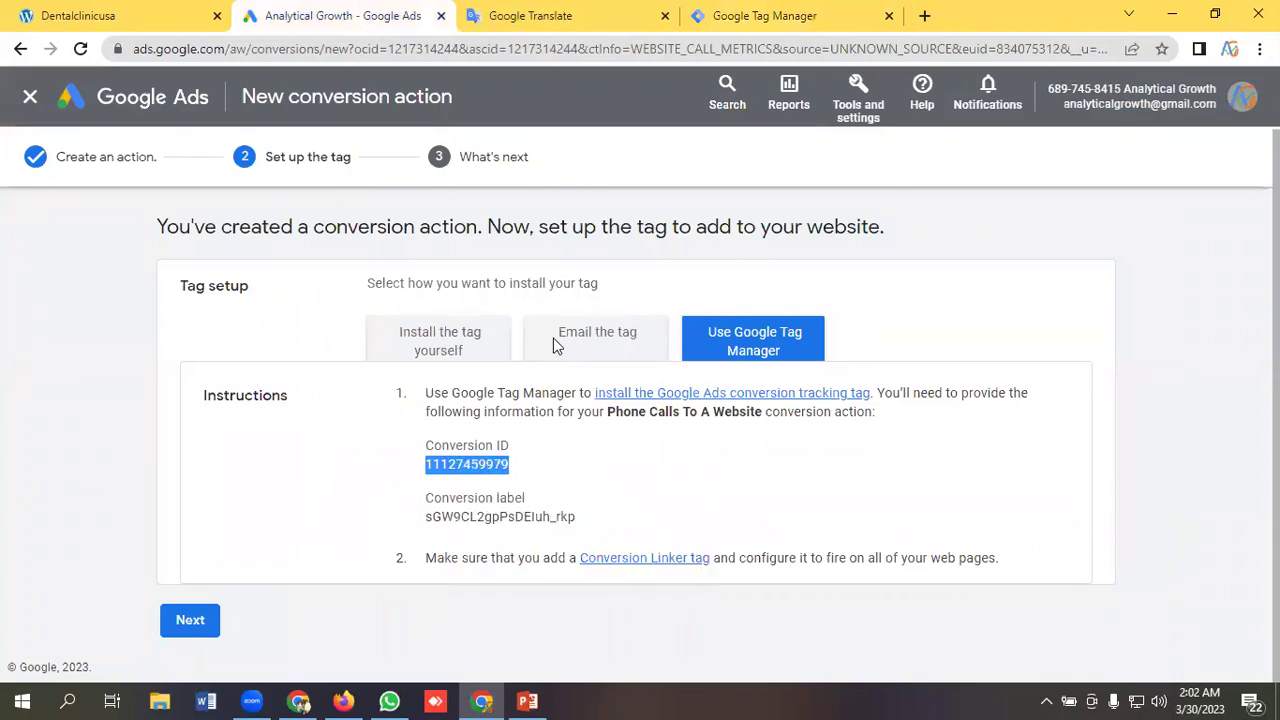
click(751, 15)
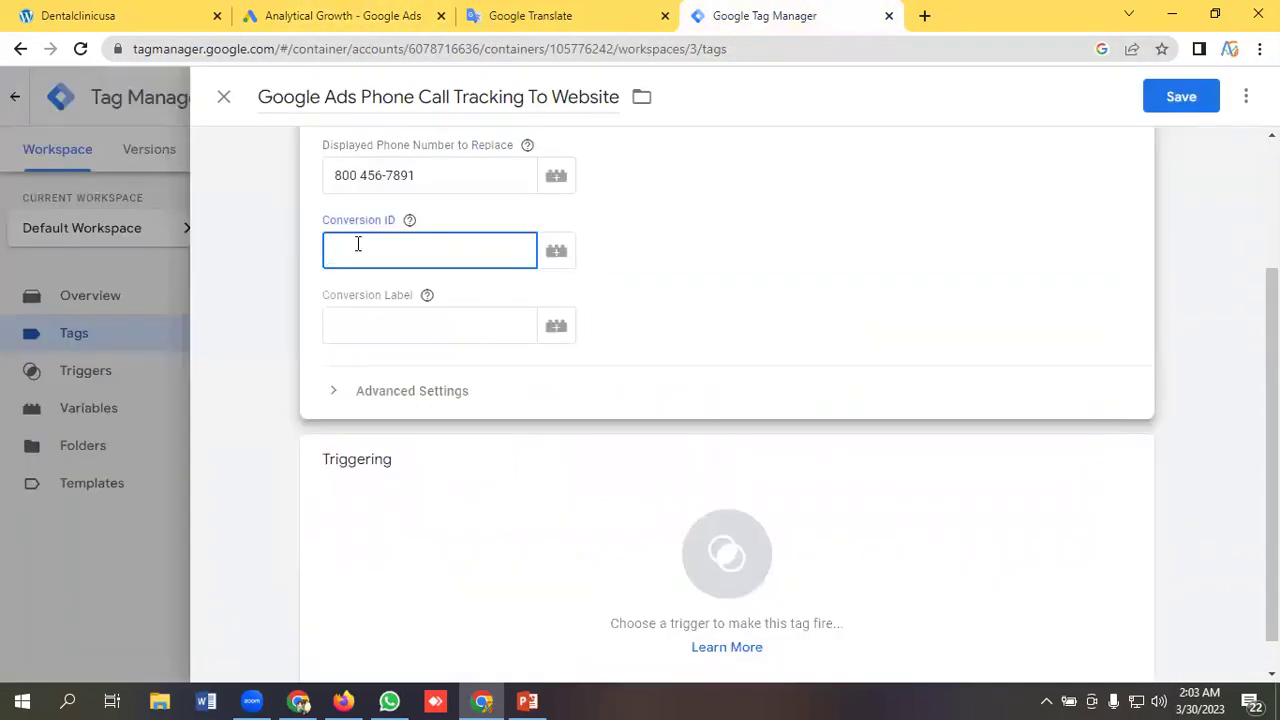
key(ctrl+v)
Copy the conversion label from the Google Ads instructions into the tag's Conversion Label field in Google Tag Manager.
click(376, 335)
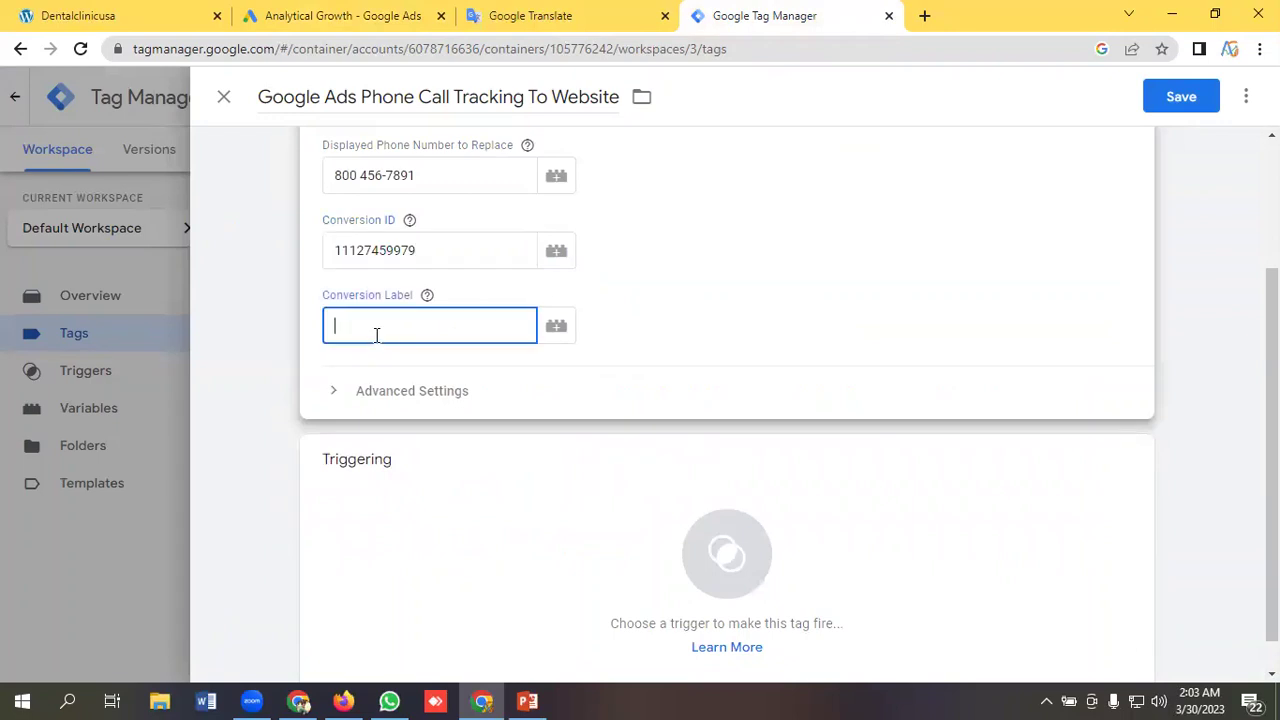
click(407, 20)
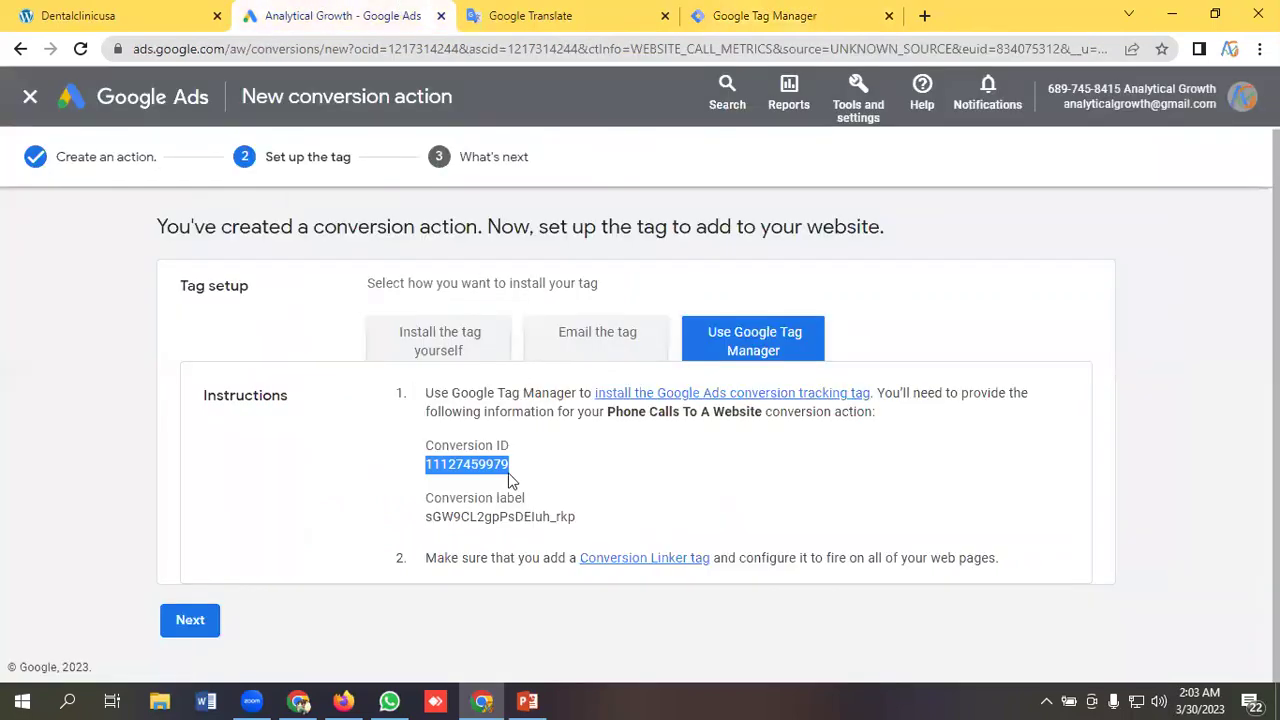
double_click(510, 516)
right_click(510, 516)
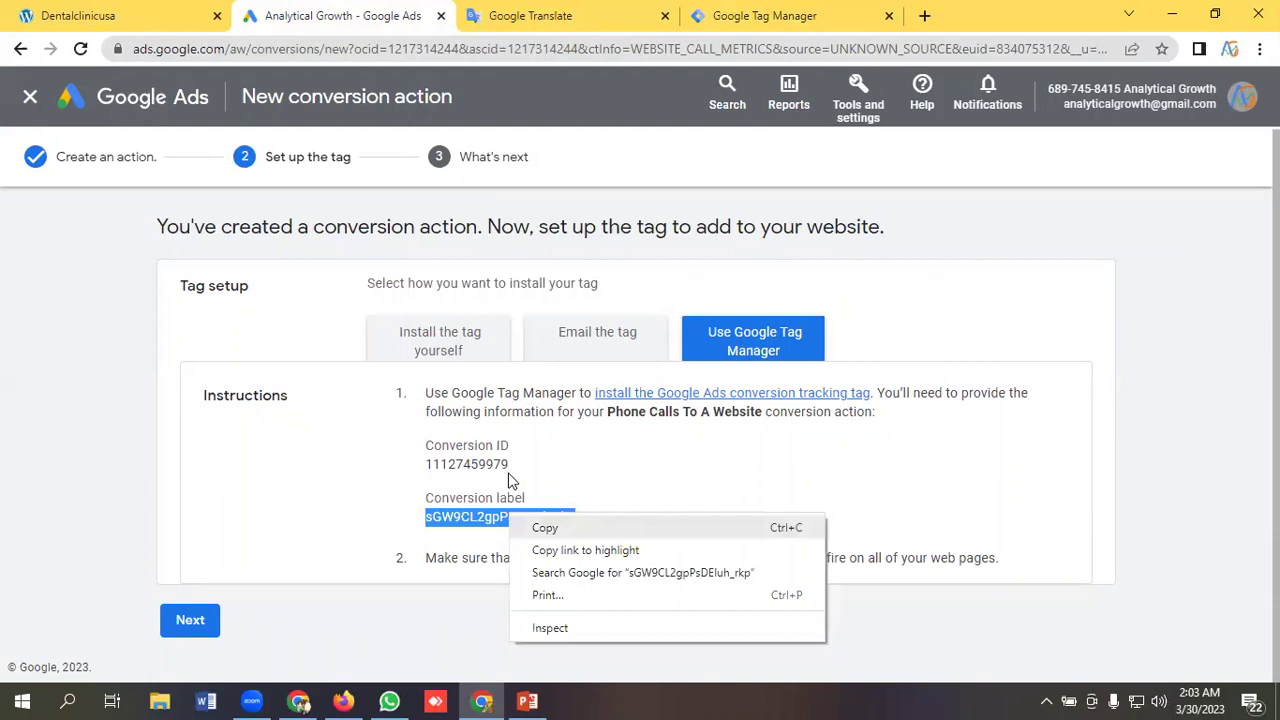
key(Escape)
click(749, 18)
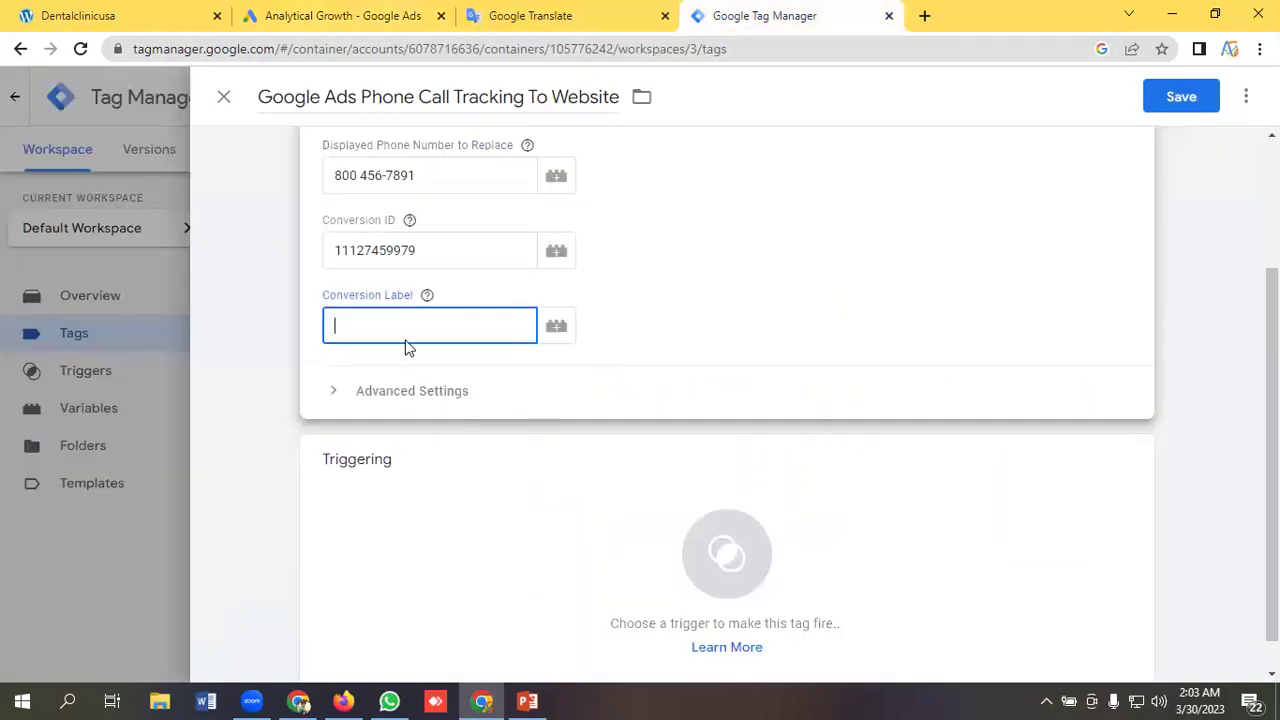
key(ctrl+v)
Set the tag to fire on the All Pages trigger and save it.
scroll(692, 349, down, 1)
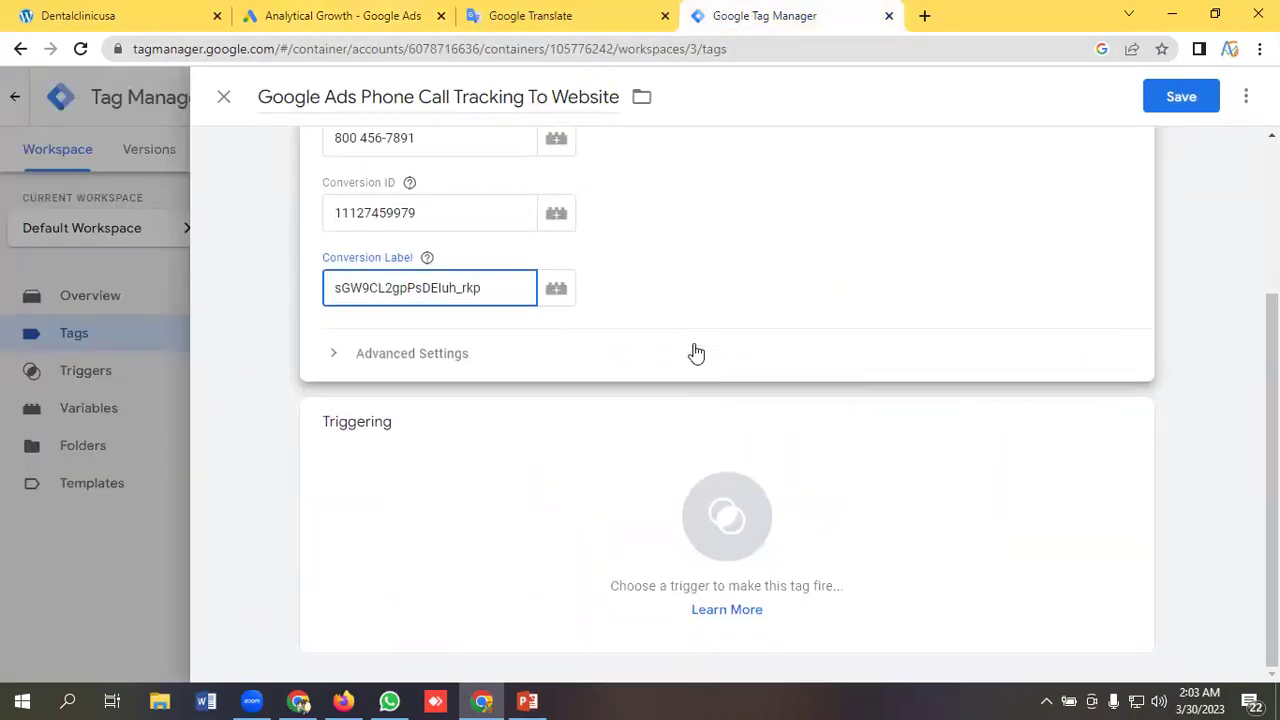
click(735, 484)
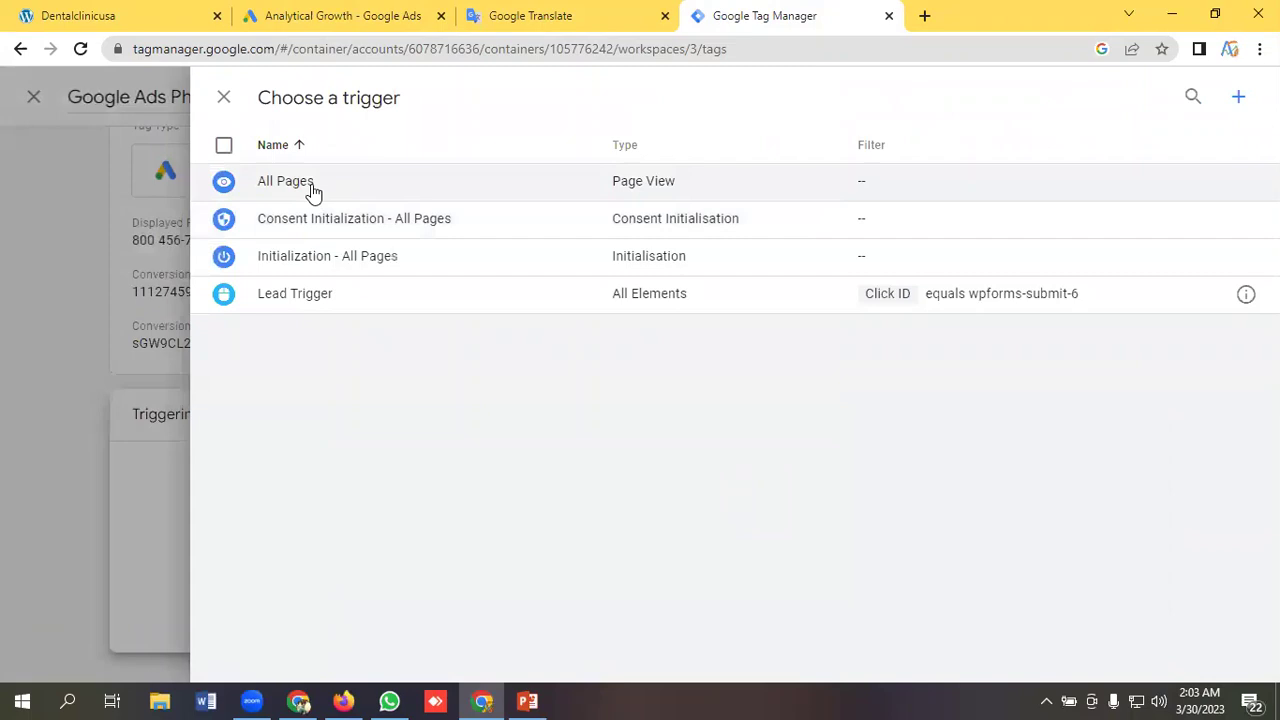
click(300, 186)
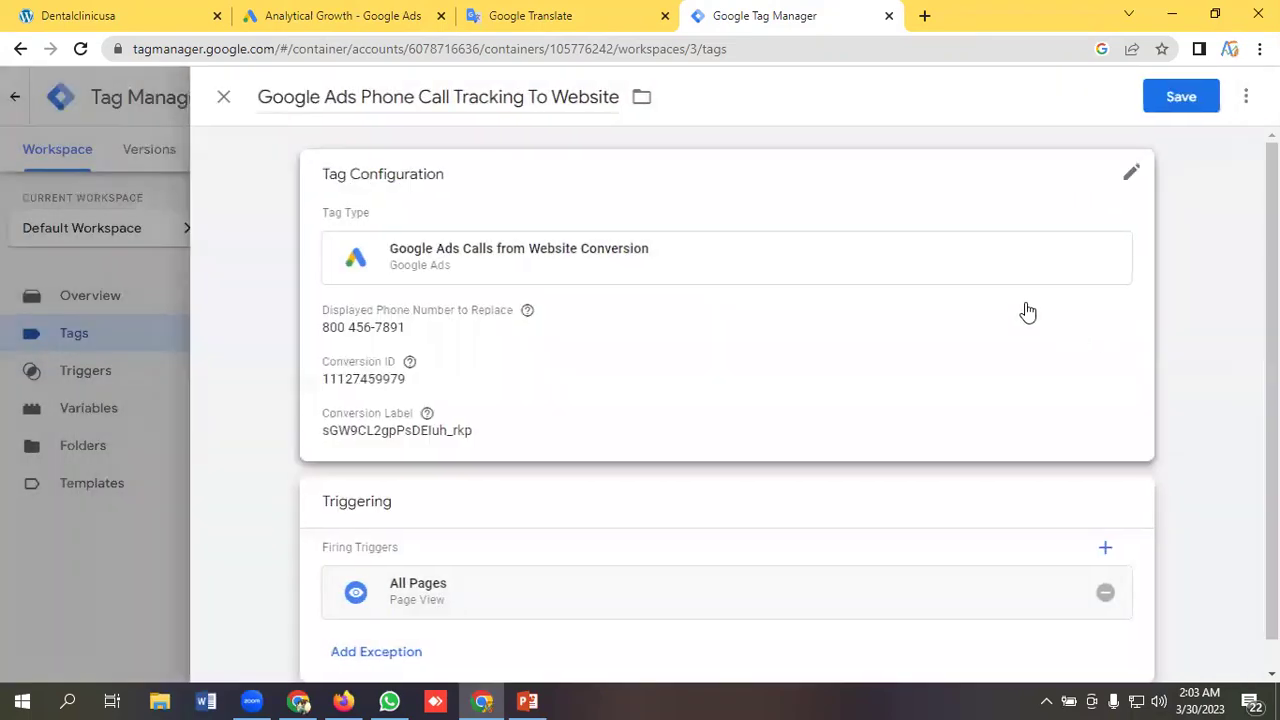
click(1182, 104)
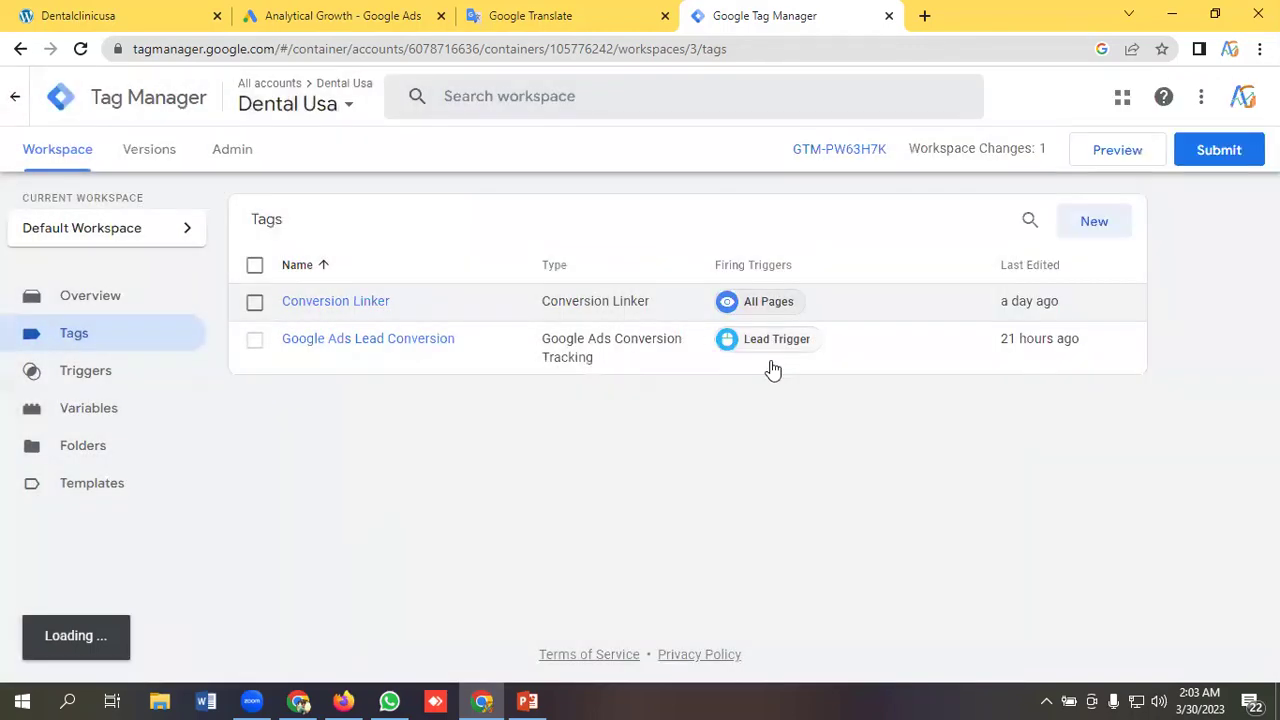
Submit the workspace changes and publish them to the Live environment without a version name or description.
click(1222, 155)
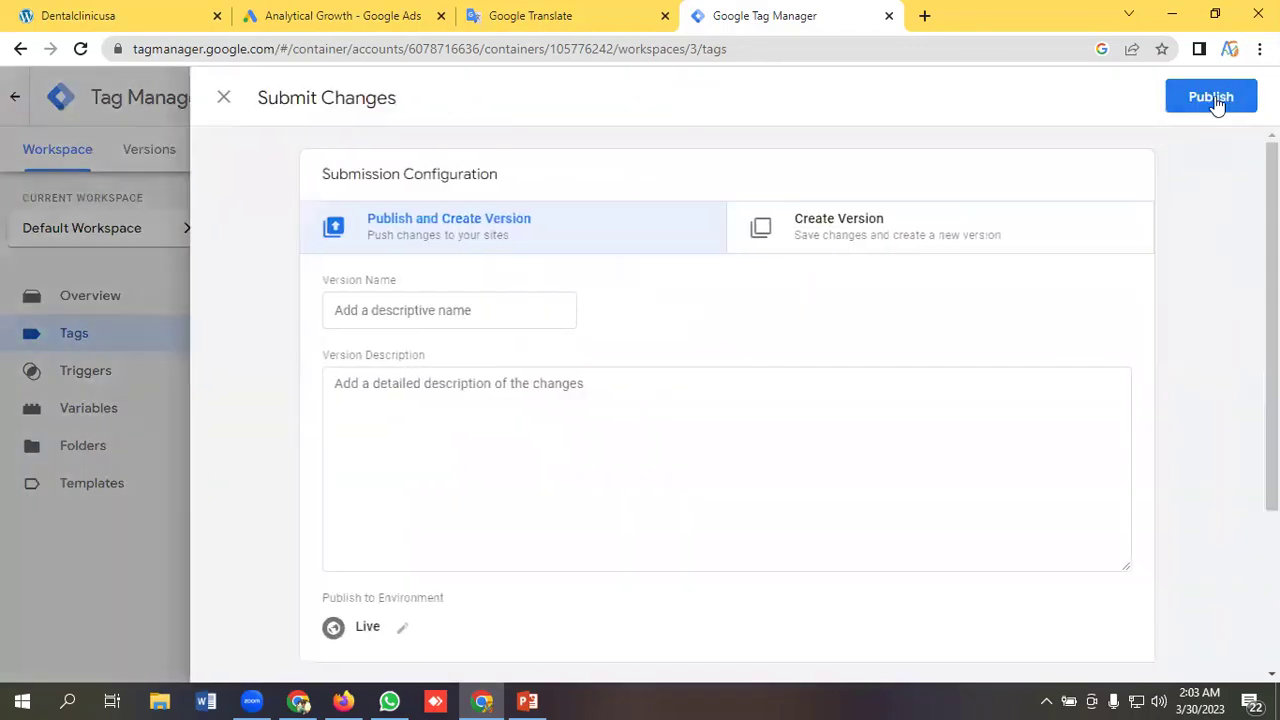
click(1220, 98)
click(887, 636)
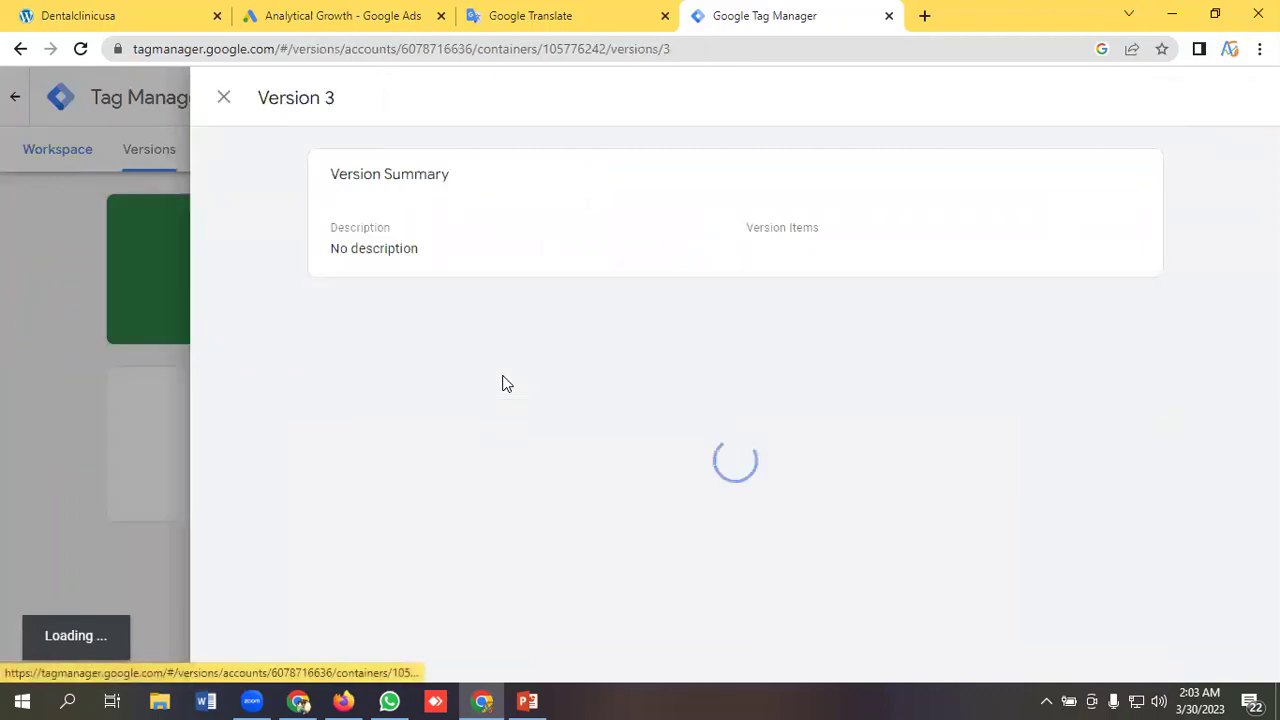
click(228, 105)
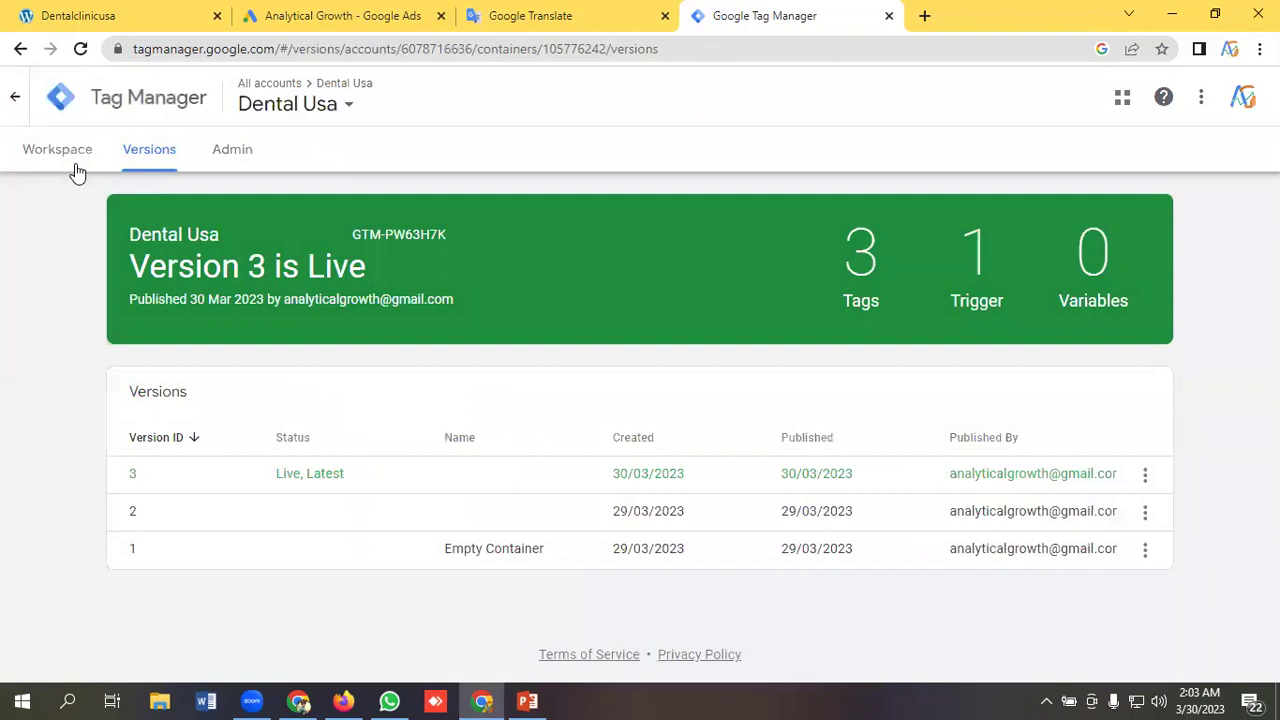
click(72, 160)
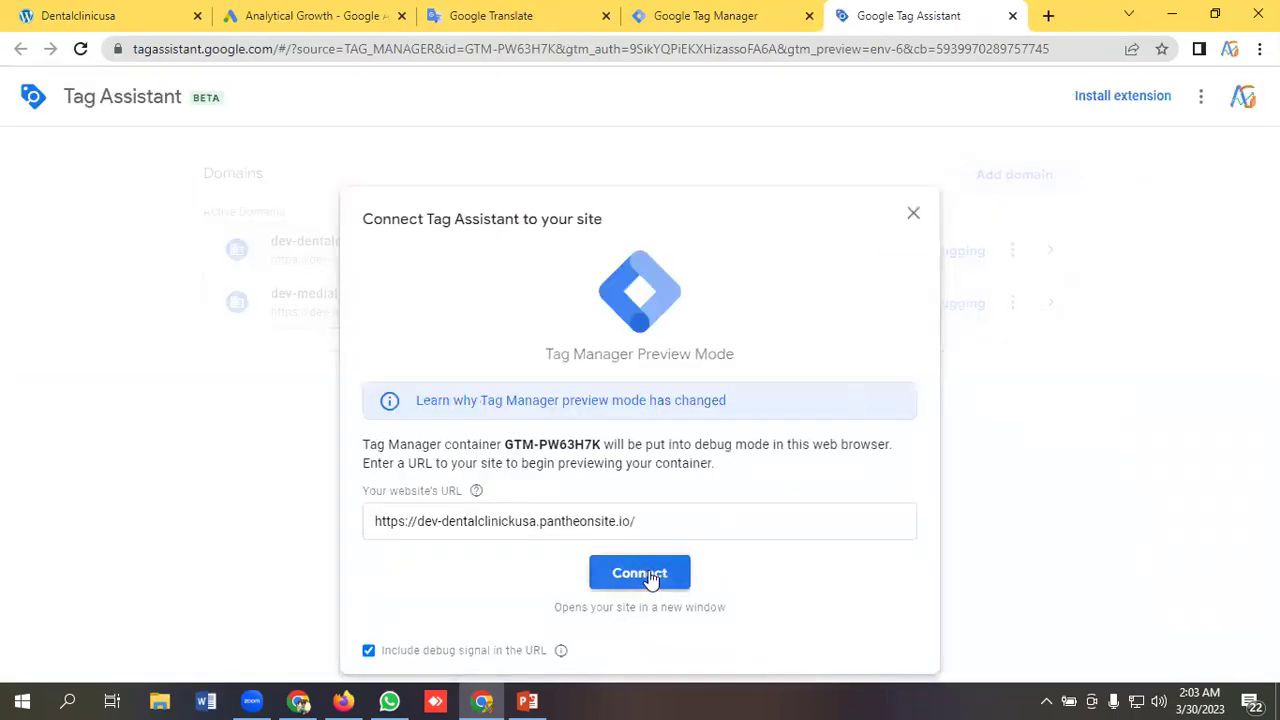
click(640, 573)
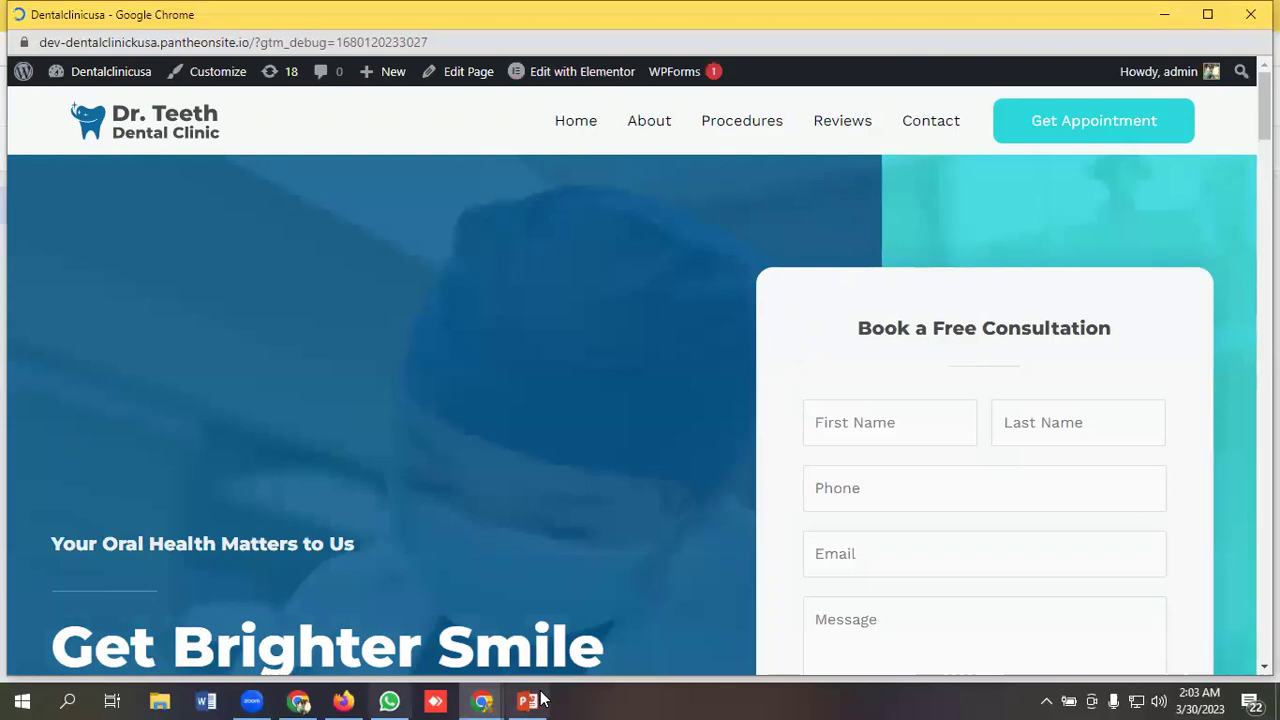
click(481, 702)
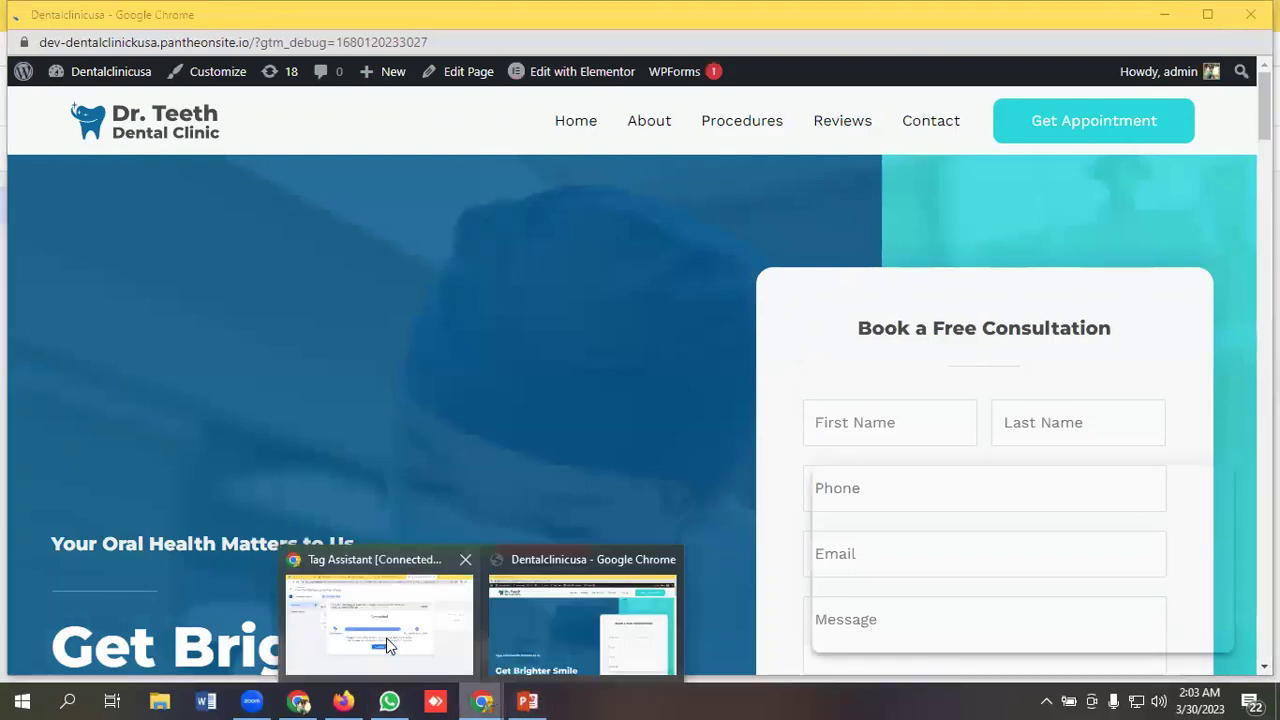
click(395, 645)
click(618, 484)
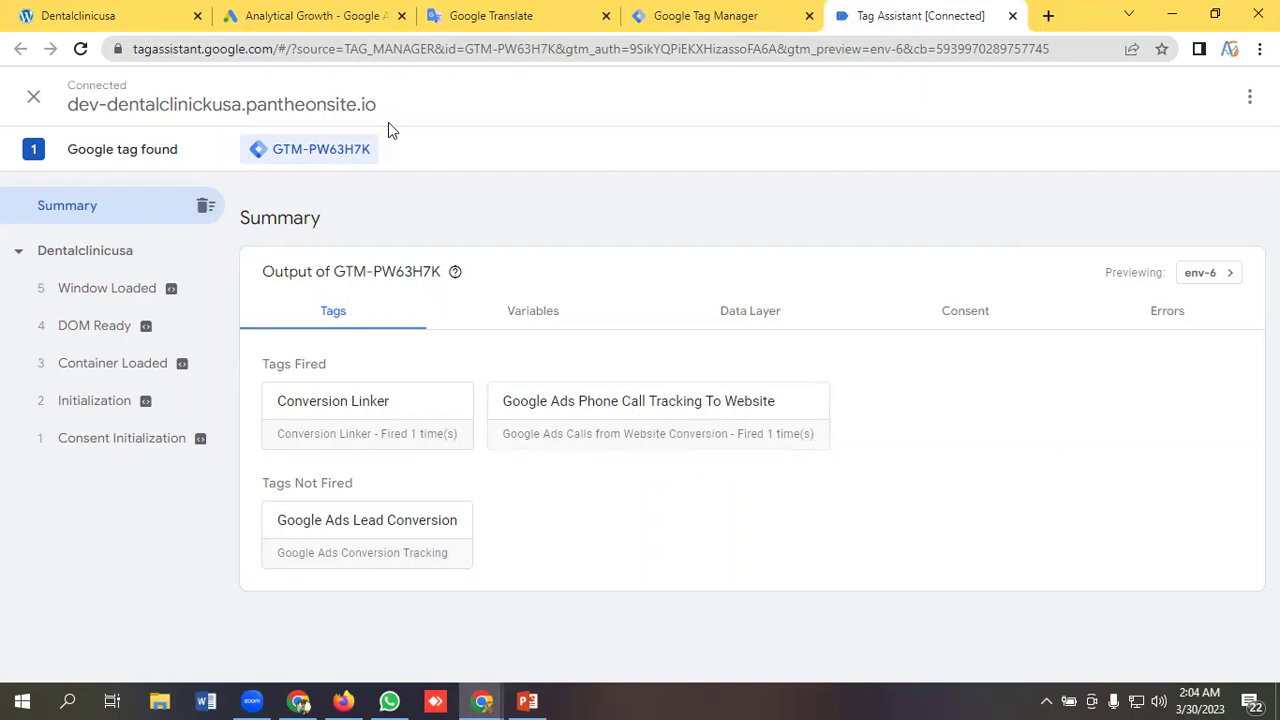
Switch to Google Ads, finish the new conversion action's setup, and find Phone Calls To A Website under the Phone call lead goal.
click(306, 15)
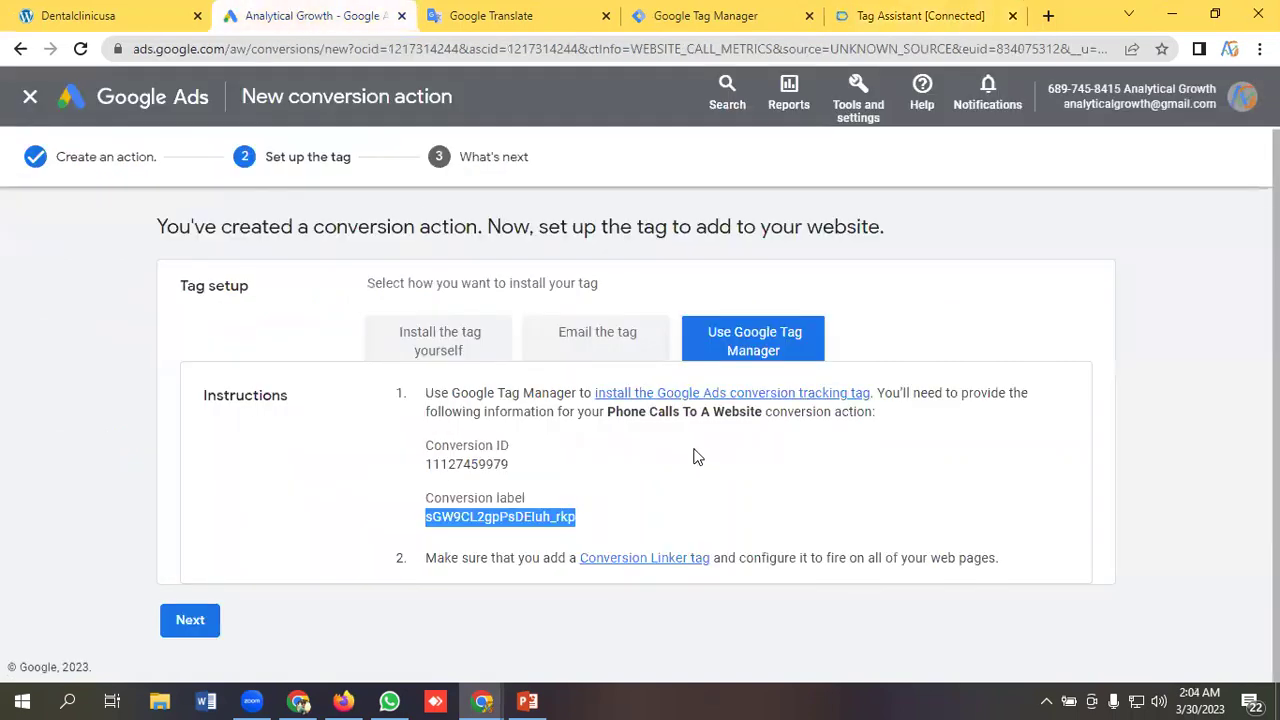
click(190, 621)
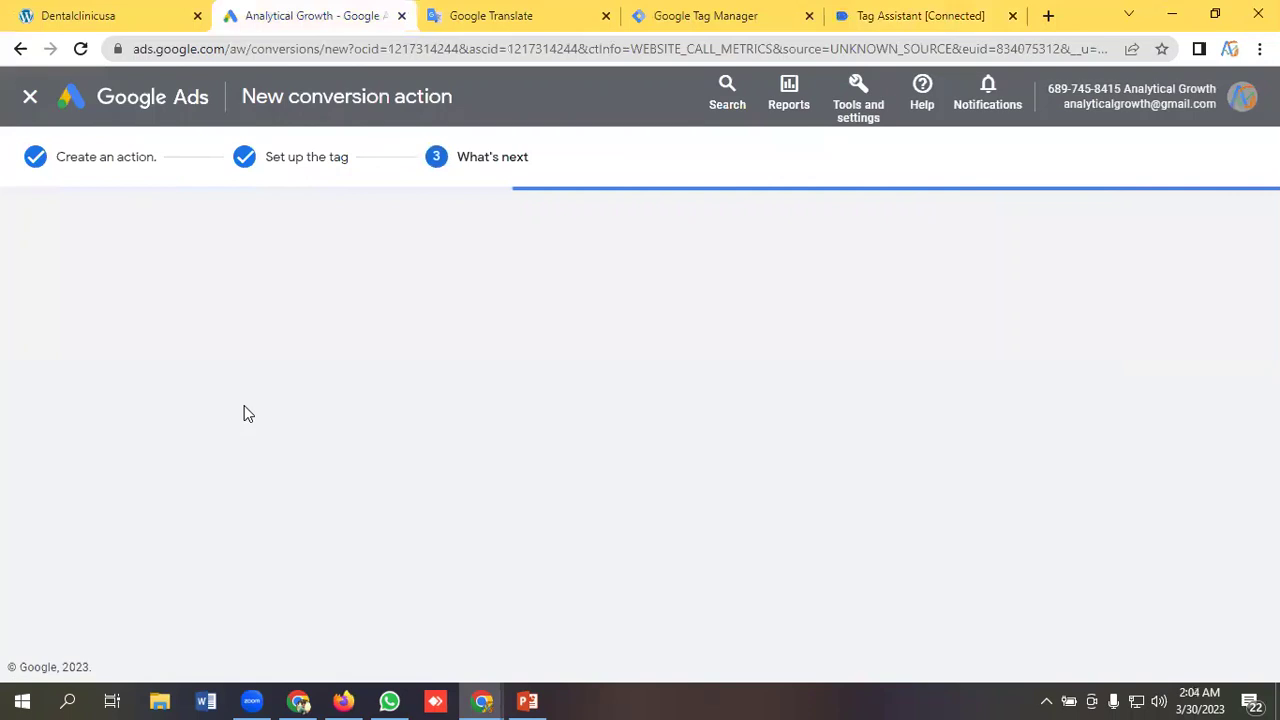
click(185, 611)
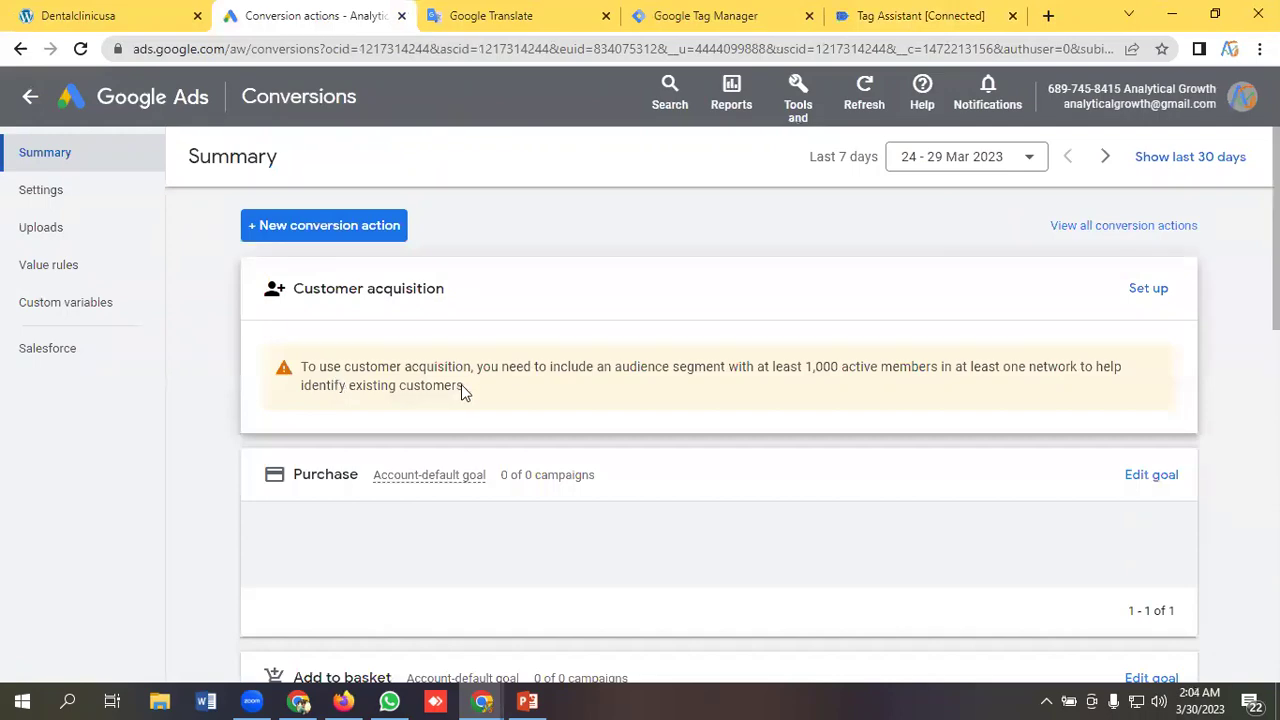
scroll(391, 398, down, 5)
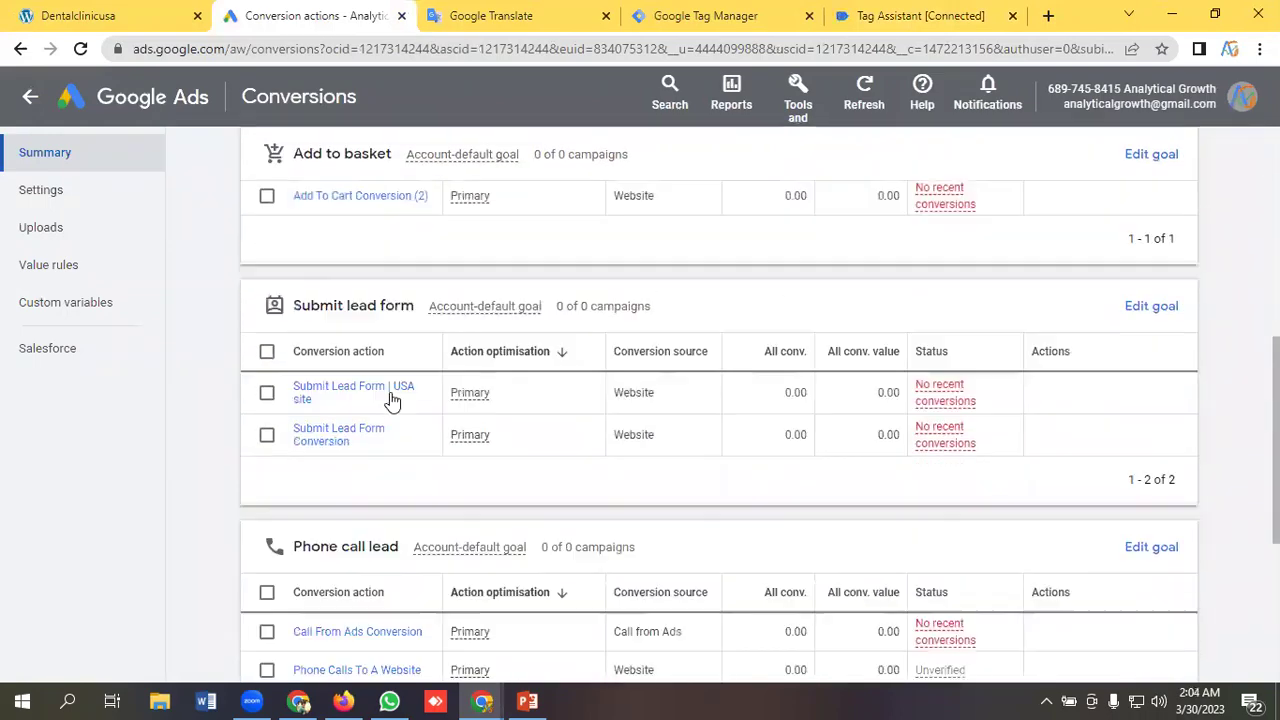
scroll(405, 400, down, 2)
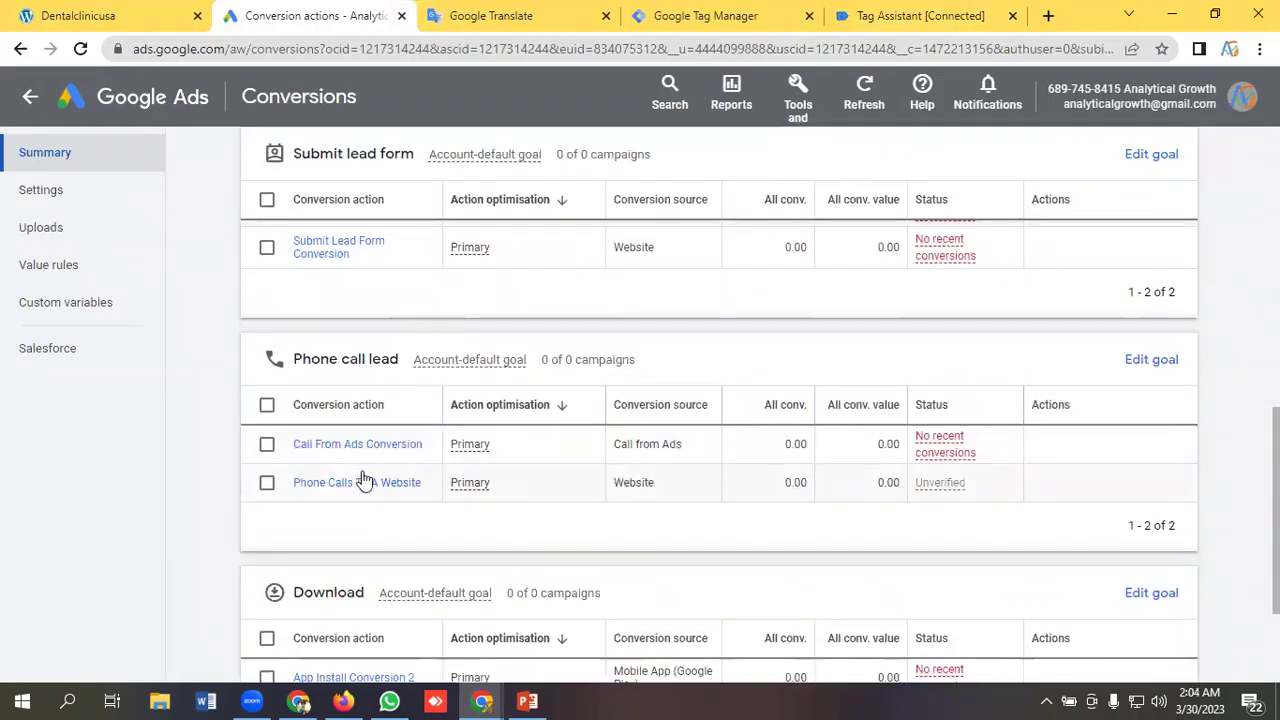